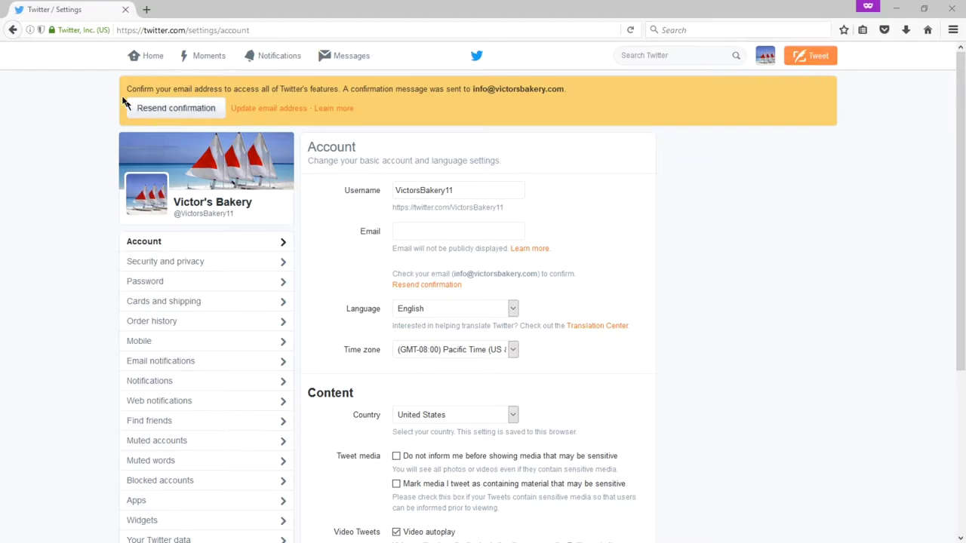
{"action": "double_click", "coordinate": [257, 23]}
{"action": "left_click_drag", "start_coordinate": [257, 23], "coordinate": [336, 5]}
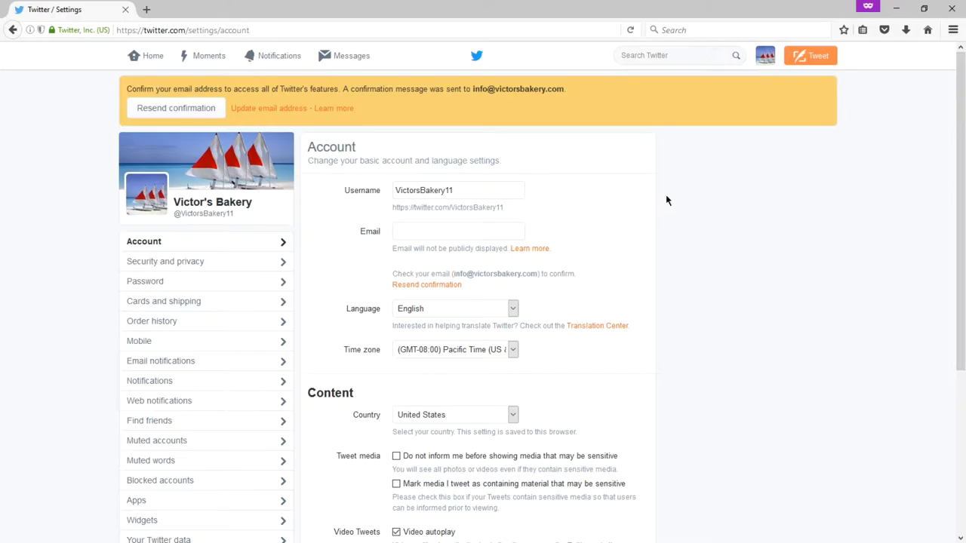
{"action": "scroll", "coordinate": [763, 218], "scroll_direction": "down", "scroll_amount": 3}
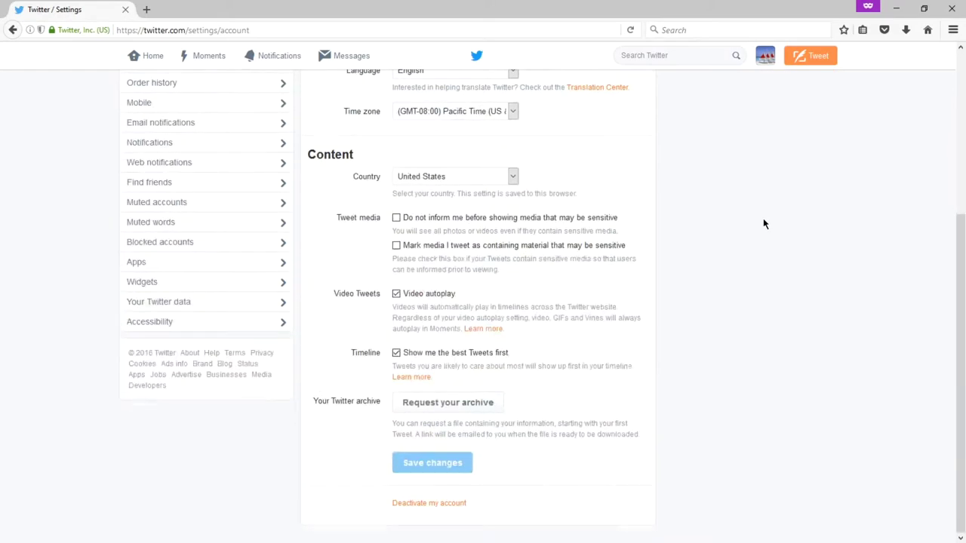
{"action": "scroll", "coordinate": [763, 219], "scroll_direction": "up", "scroll_amount": 3}
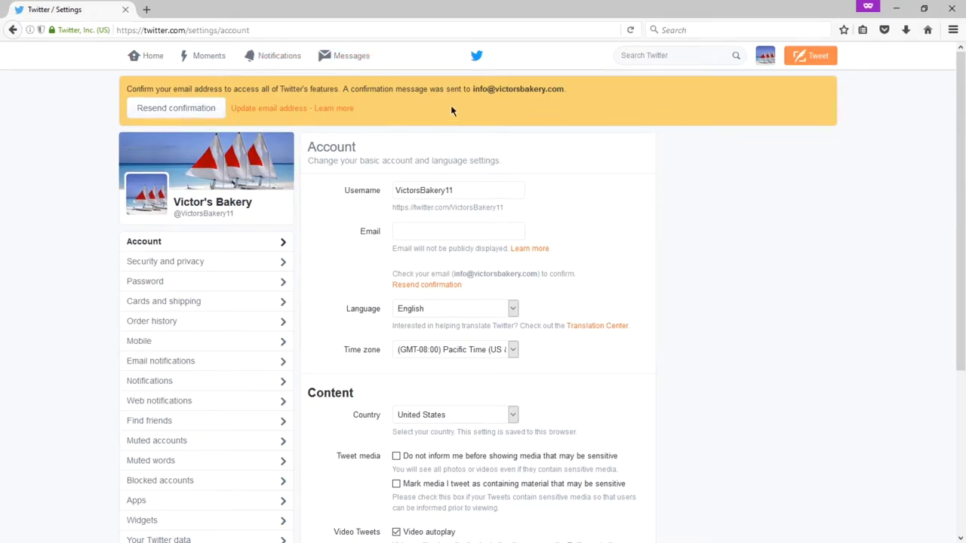
{"action": "left_click", "coordinate": [764, 60]}
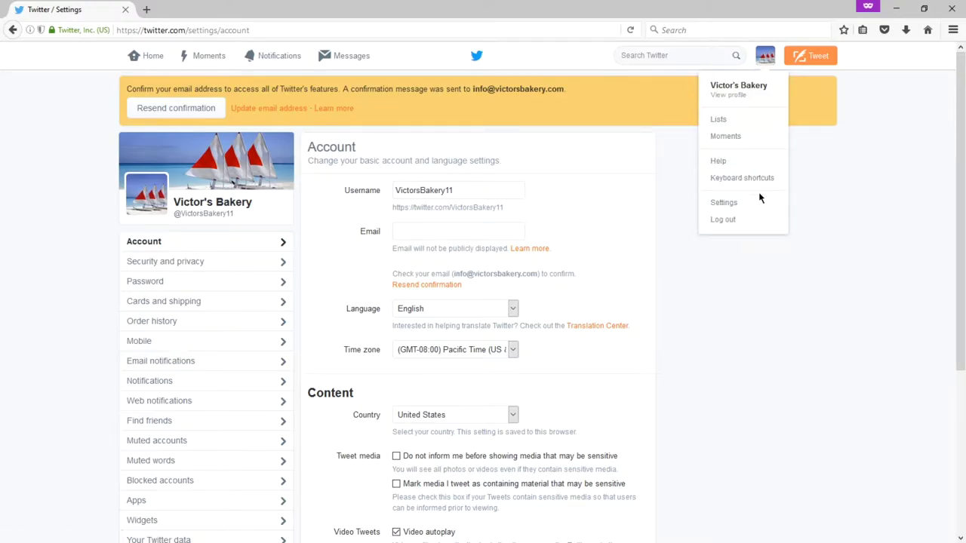
{"action": "left_click", "coordinate": [826, 194]}
Go to the home timeline and open the account settings from the profile options
{"action": "left_click", "coordinate": [133, 61]}
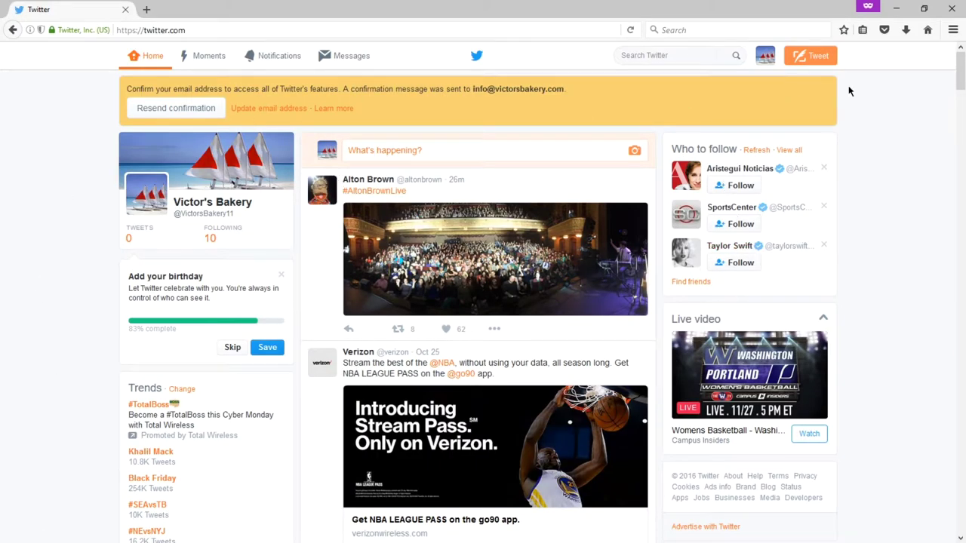
{"action": "left_click", "coordinate": [767, 61]}
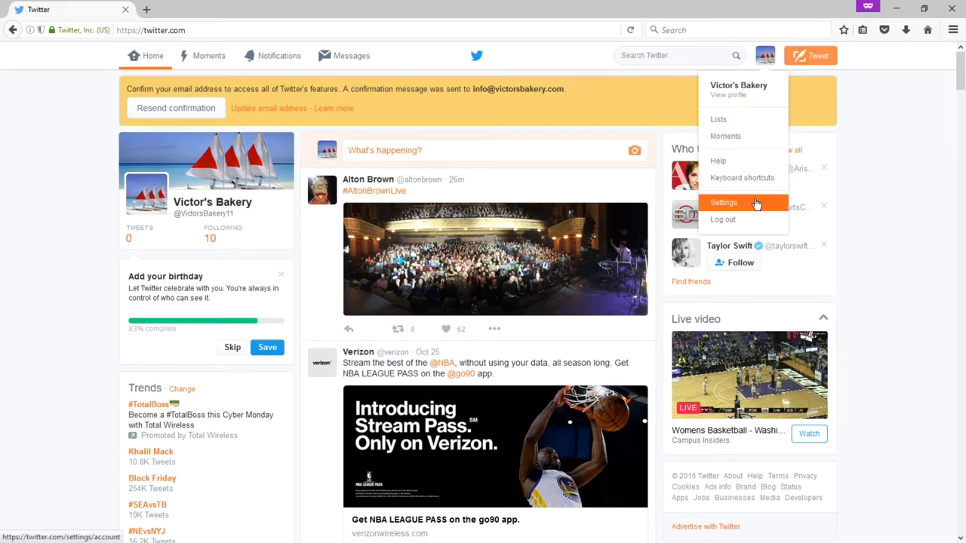
{"action": "left_click", "coordinate": [723, 203]}
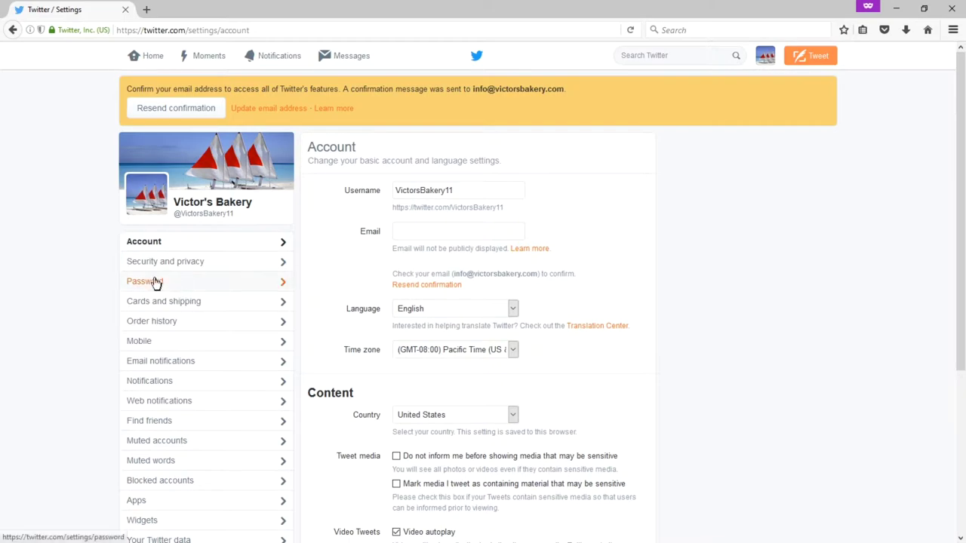
Look over the account settings page and its list of settings categories
{"action": "scroll", "coordinate": [138, 219], "scroll_direction": "down", "scroll_amount": 2}
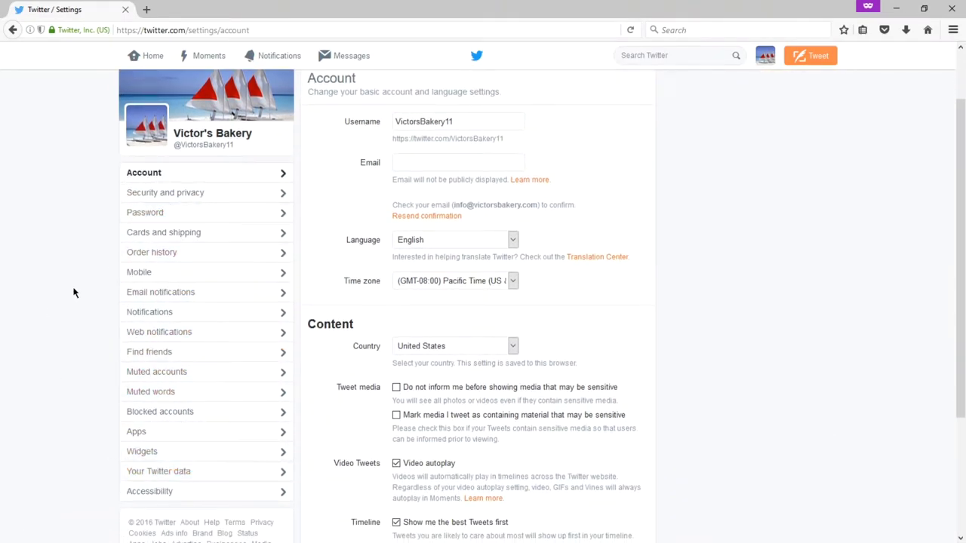
{"action": "scroll", "coordinate": [73, 292], "scroll_direction": "down", "scroll_amount": 3}
{"action": "scroll", "coordinate": [73, 293], "scroll_direction": "up", "scroll_amount": 4}
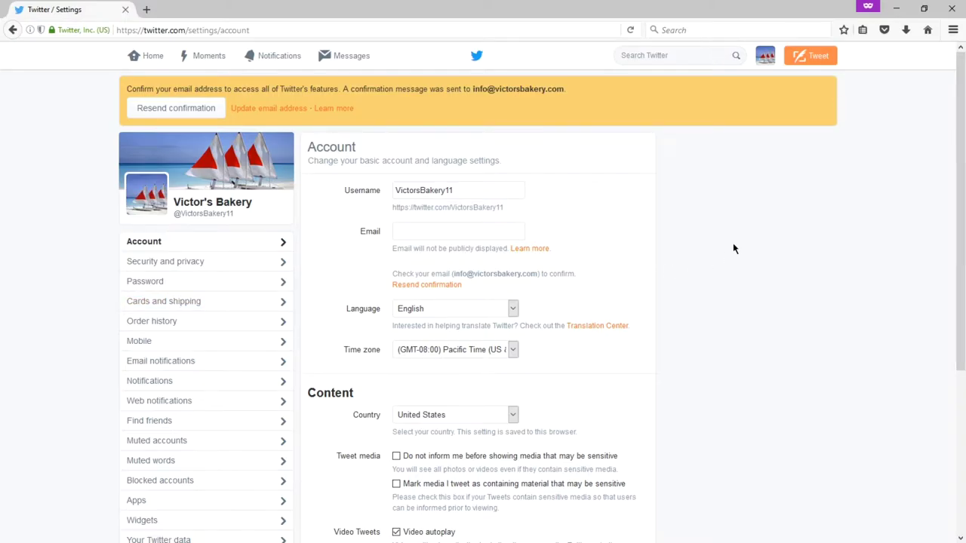
{"action": "scroll", "coordinate": [733, 249], "scroll_direction": "down", "scroll_amount": 3}
{"action": "scroll", "coordinate": [255, 352], "scroll_direction": "up", "scroll_amount": 1}
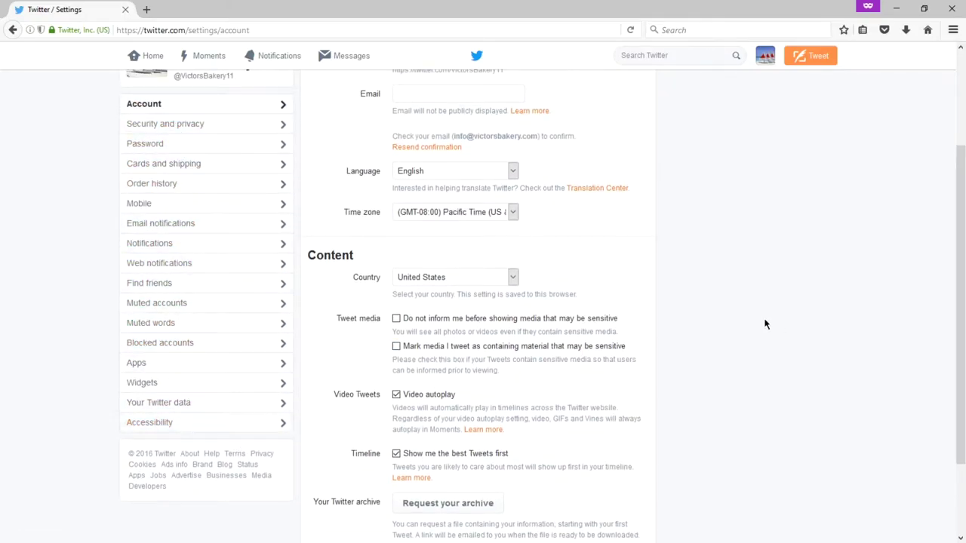
{"action": "scroll", "coordinate": [810, 310], "scroll_direction": "up", "scroll_amount": 2}
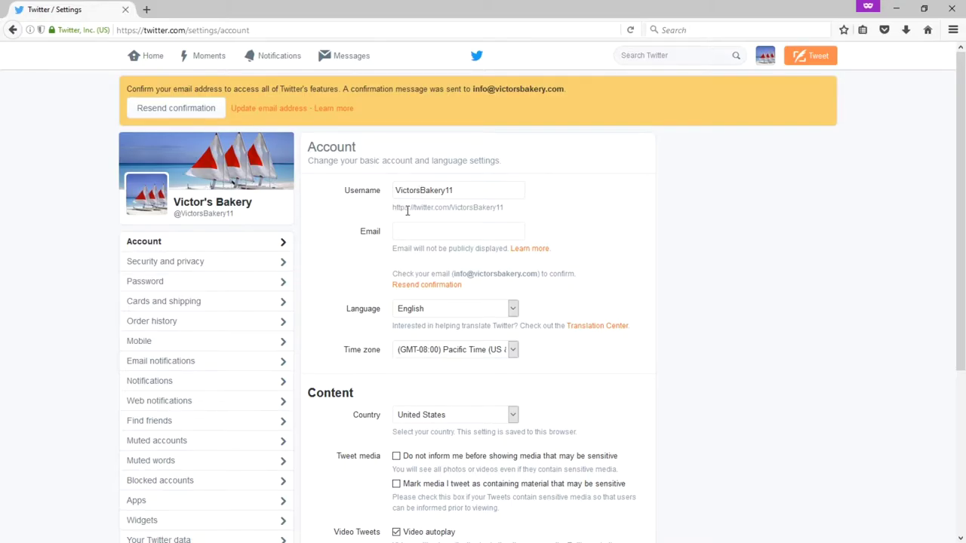
Try the username VictorsBakery and restore it to VictorsBakery11
{"action": "left_click", "coordinate": [482, 191]}
{"action": "key", "text": "BackSpace"}
{"action": "key", "text": "BackSpace"}
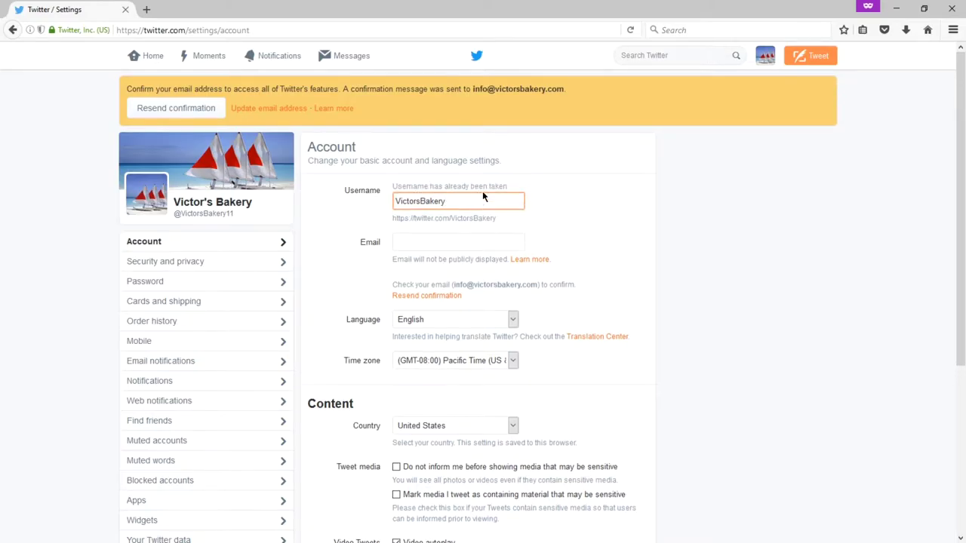
{"action": "left_click_drag", "start_coordinate": [480, 188], "coordinate": [508, 185]}
{"action": "left_click", "coordinate": [504, 198]}
{"action": "type", "text": "11"}
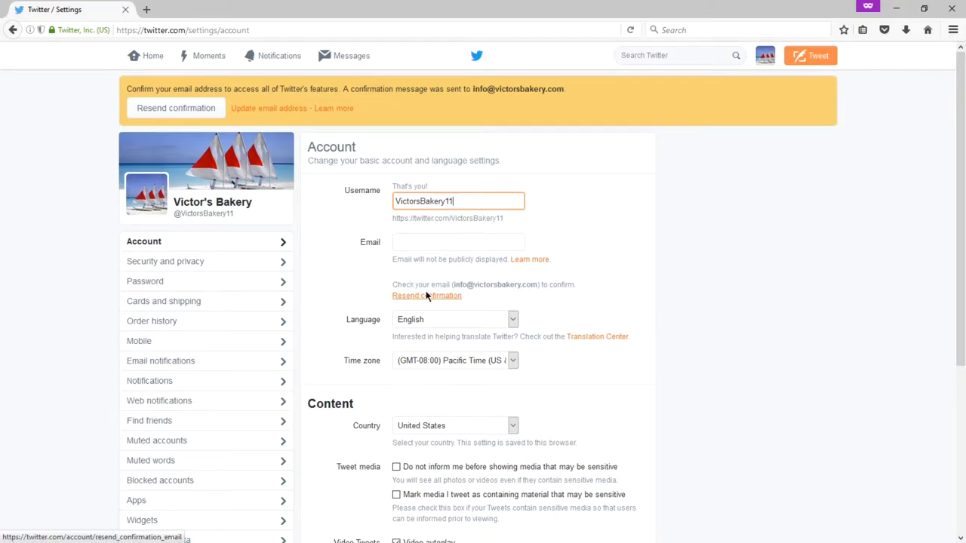
Examine the email awaiting confirmation and the available interface languages
{"action": "left_click_drag", "start_coordinate": [454, 285], "coordinate": [538, 285]}
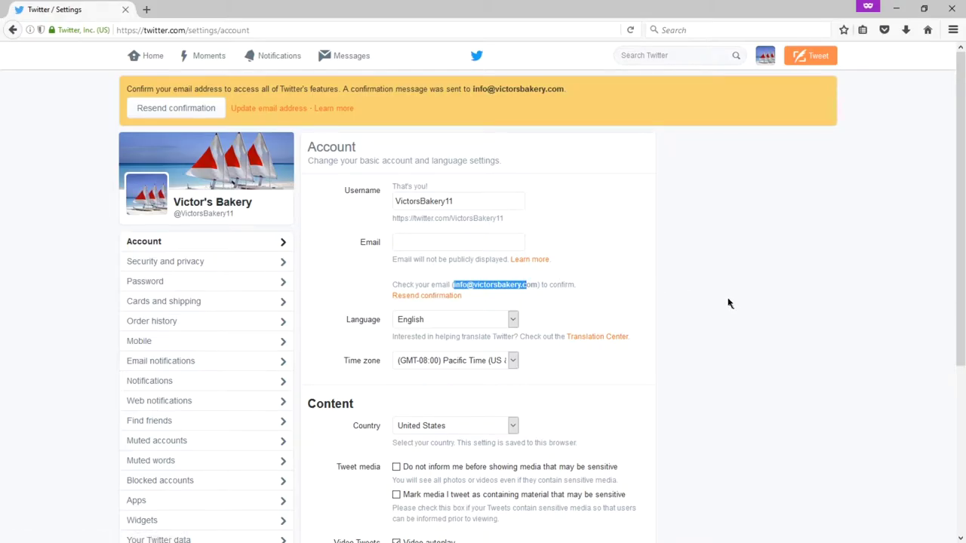
{"action": "left_click", "coordinate": [442, 245]}
{"action": "scroll", "coordinate": [629, 255], "scroll_direction": "down", "scroll_amount": 2}
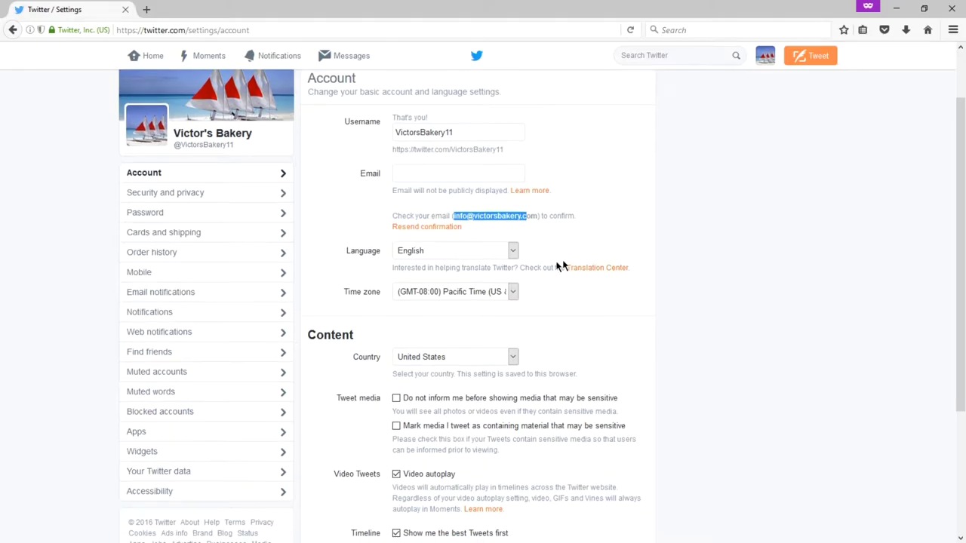
{"action": "left_click", "coordinate": [466, 252]}
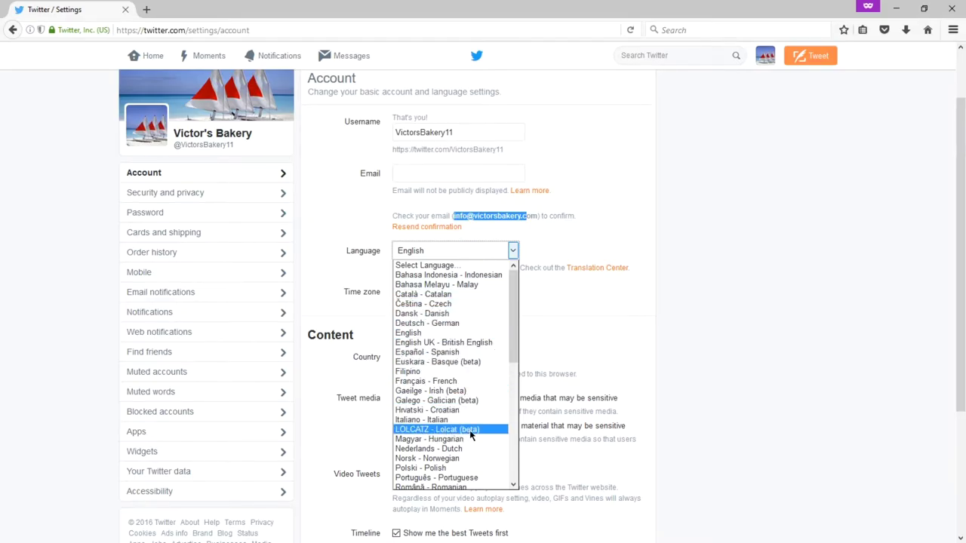
{"action": "left_click", "coordinate": [745, 240]}
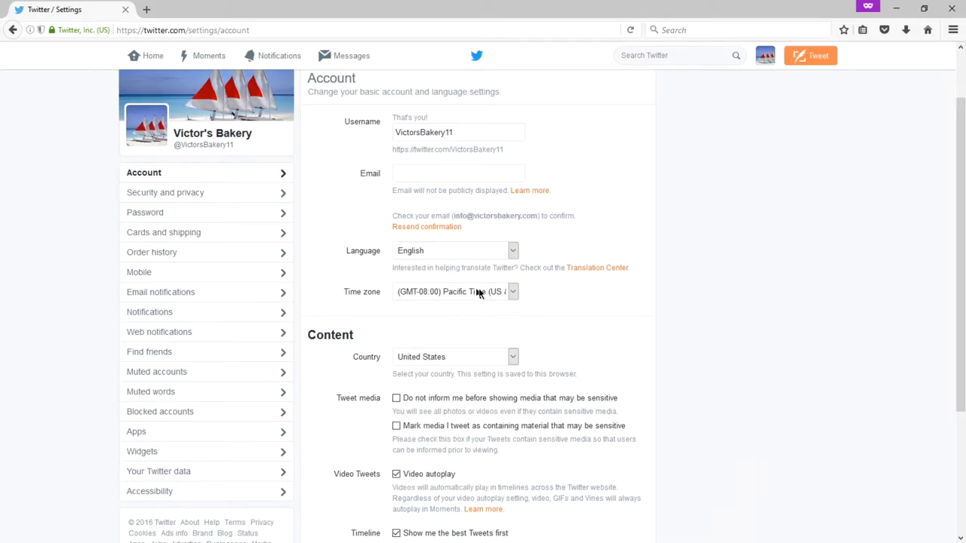
Examine the country choices in the Content section without changing the selection
{"action": "scroll", "coordinate": [817, 270], "scroll_direction": "down", "scroll_amount": 1}
{"action": "scroll", "coordinate": [817, 269], "scroll_direction": "down", "scroll_amount": 3}
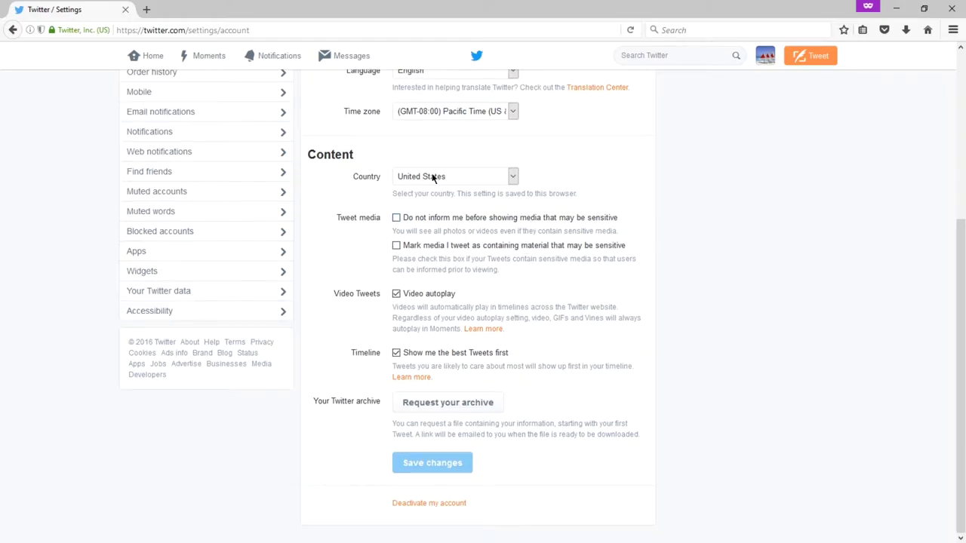
{"action": "left_click", "coordinate": [433, 178]}
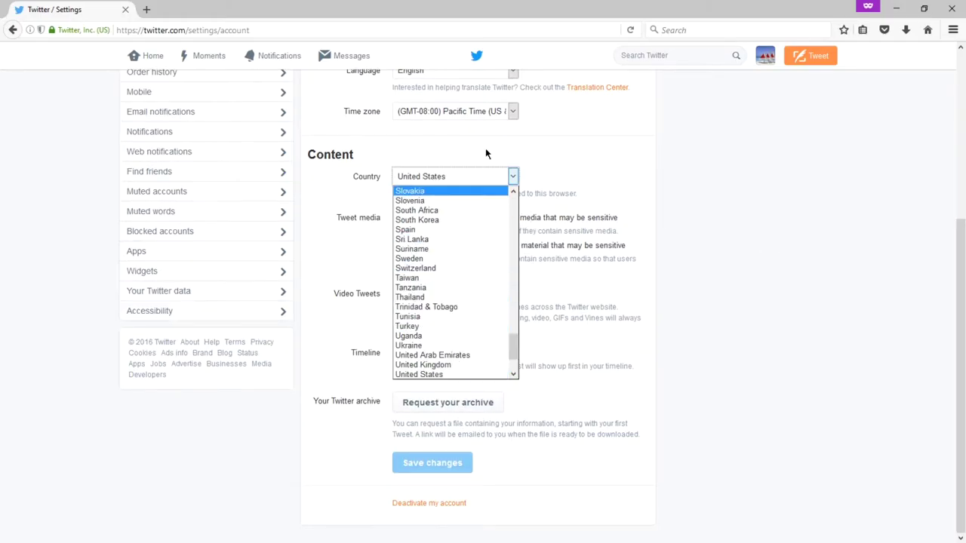
{"action": "left_click", "coordinate": [676, 204]}
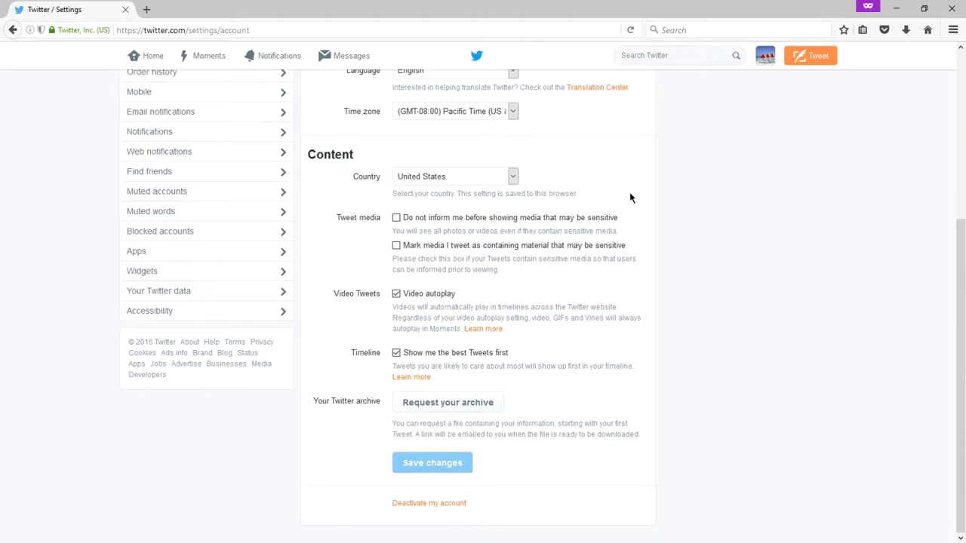
Try the option that marks tweeted media as possibly sensitive, and turn it off again
{"action": "left_click_drag", "start_coordinate": [341, 219], "coordinate": [373, 219]}
{"action": "left_click", "coordinate": [717, 231]}
{"action": "left_click", "coordinate": [396, 246]}
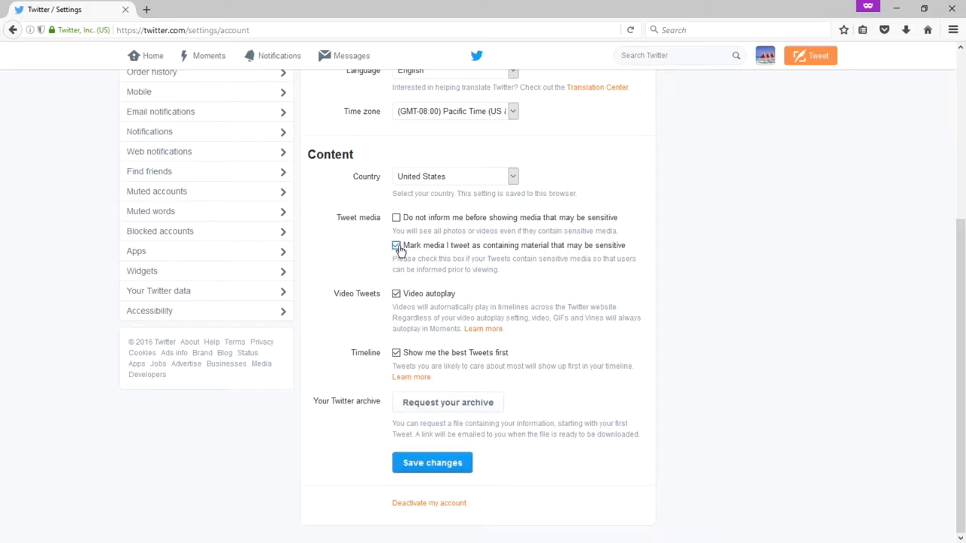
{"action": "left_click", "coordinate": [396, 246]}
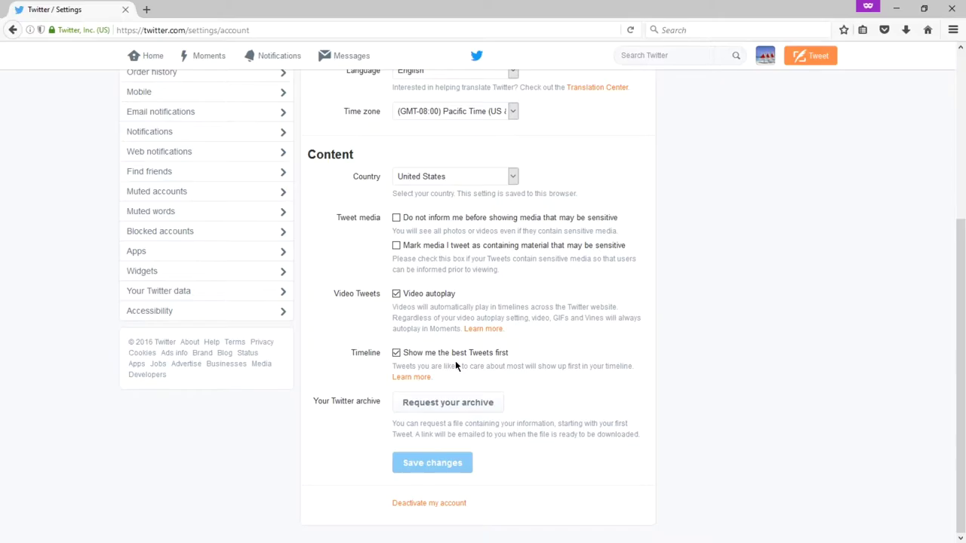
Browse the Tweets in the home timeline and return to the account settings
{"action": "left_click", "coordinate": [145, 59]}
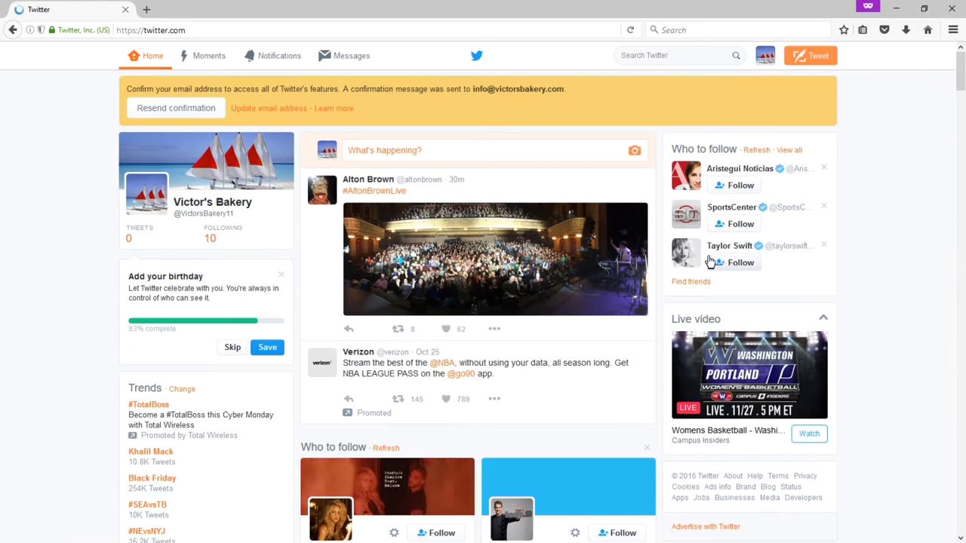
{"action": "scroll", "coordinate": [716, 262], "scroll_direction": "down", "scroll_amount": 5}
{"action": "scroll", "coordinate": [709, 261], "scroll_direction": "down", "scroll_amount": 12}
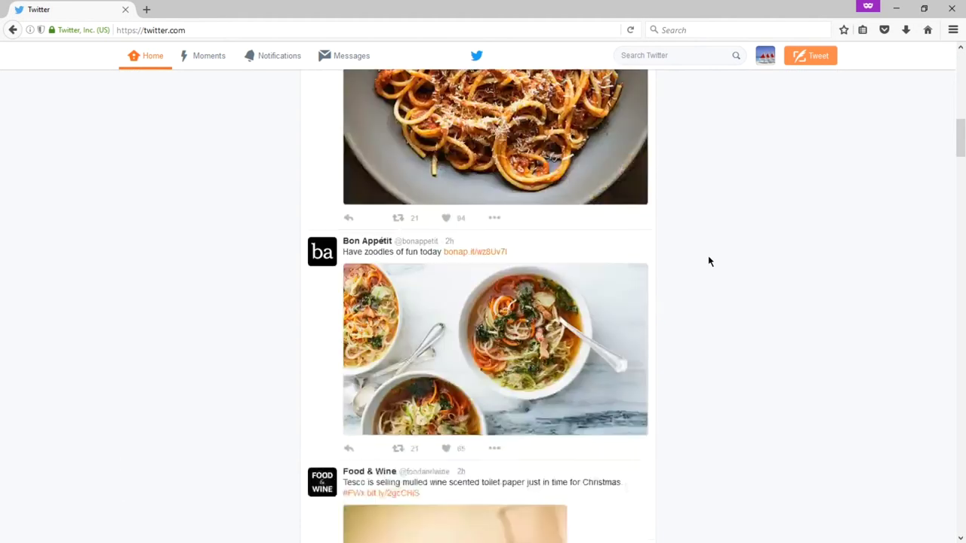
{"action": "scroll", "coordinate": [716, 272], "scroll_direction": "up", "scroll_amount": 3}
{"action": "key", "text": "alt+Left"}
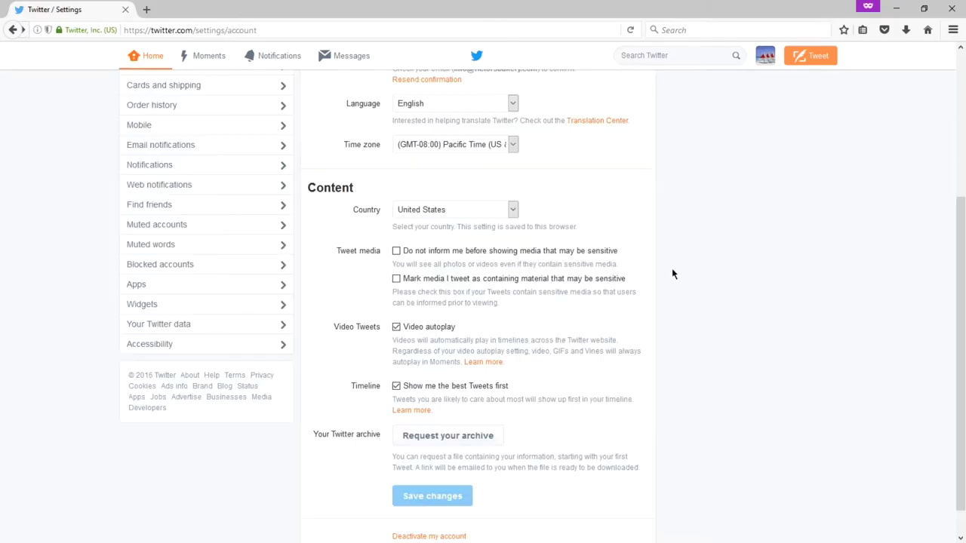
Turn off "Show me the best Tweets first" for the timeline and turn it back on
{"action": "scroll", "coordinate": [434, 429], "scroll_direction": "down", "scroll_amount": 1}
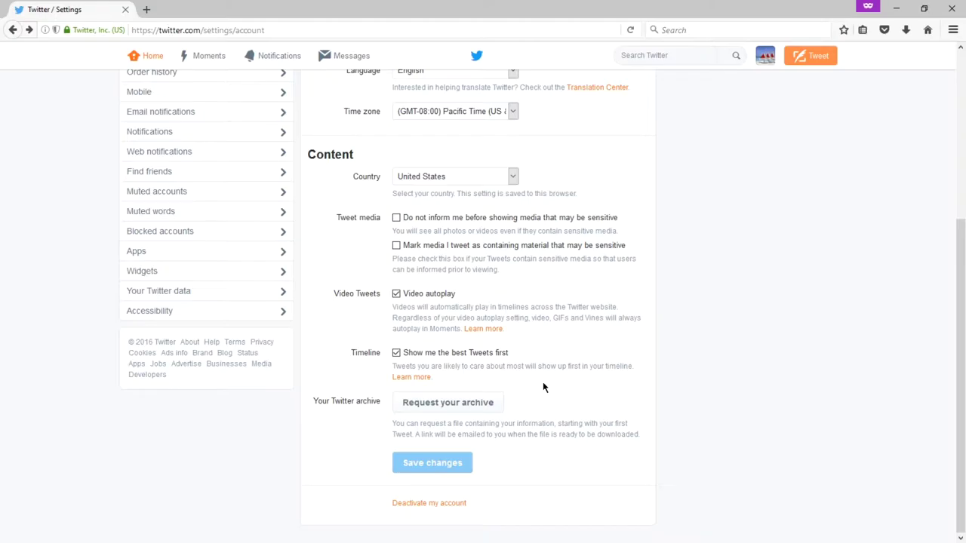
{"action": "left_click", "coordinate": [394, 353]}
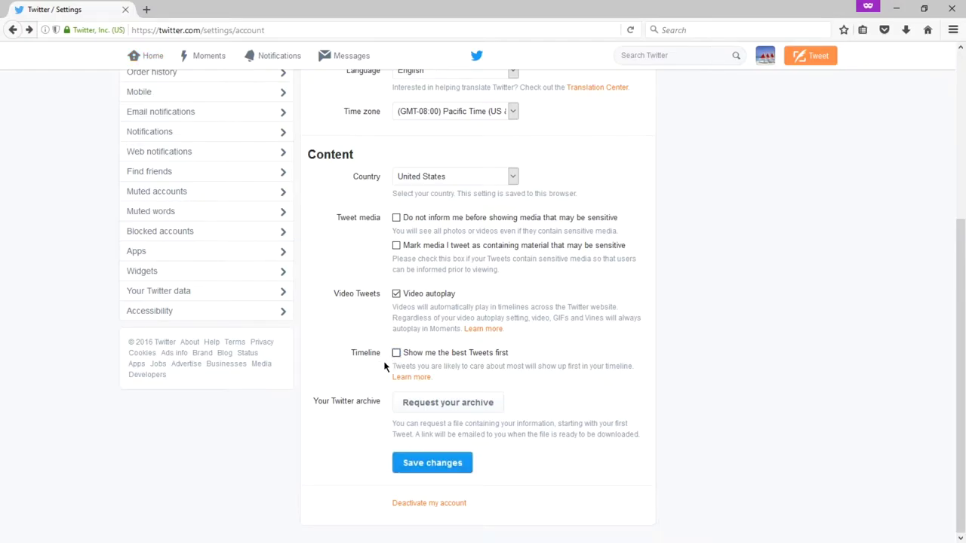
{"action": "left_click", "coordinate": [396, 353]}
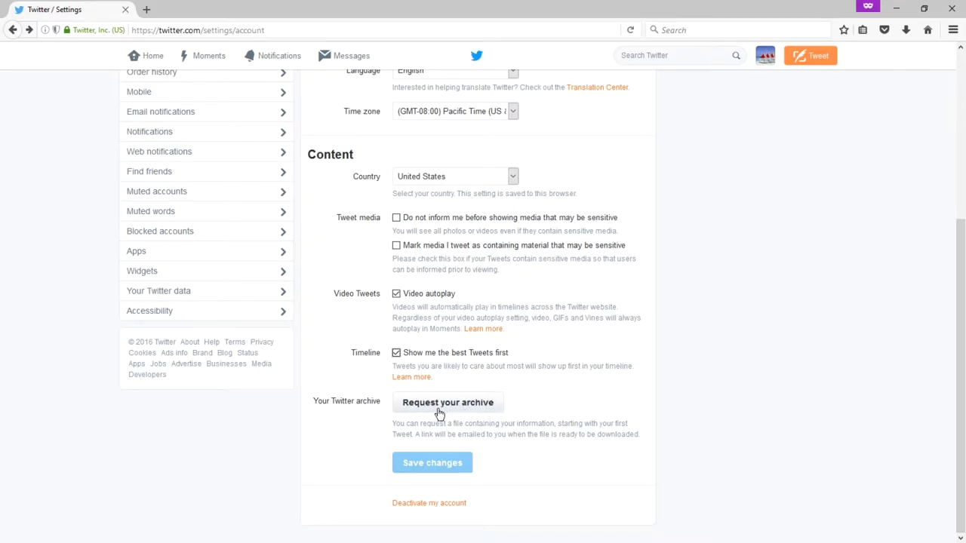
Review the whole account settings page, from the username to the archive, save and deactivation options
{"action": "scroll", "coordinate": [488, 309], "scroll_direction": "up", "scroll_amount": 5}
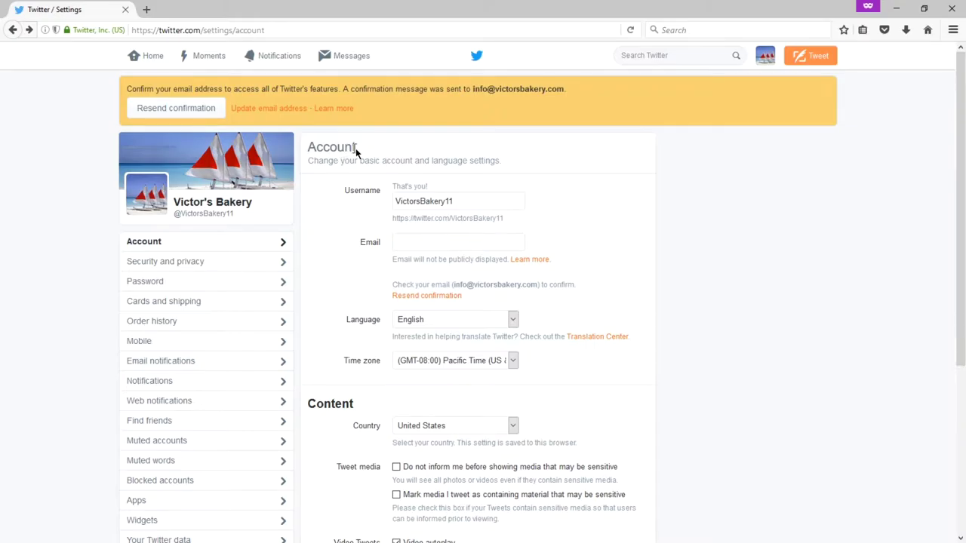
{"action": "scroll", "coordinate": [394, 205], "scroll_direction": "down", "scroll_amount": 5}
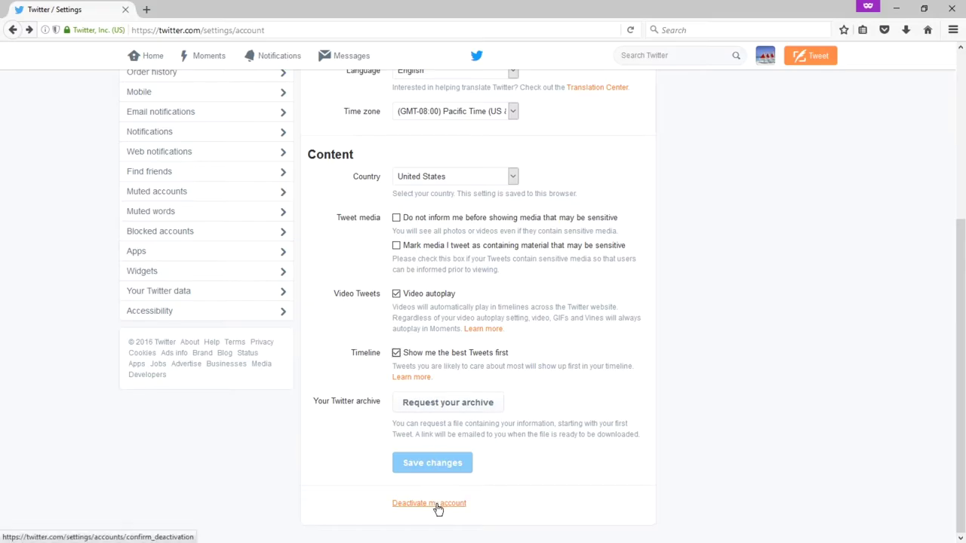
{"action": "scroll", "coordinate": [438, 509], "scroll_direction": "up", "scroll_amount": 5}
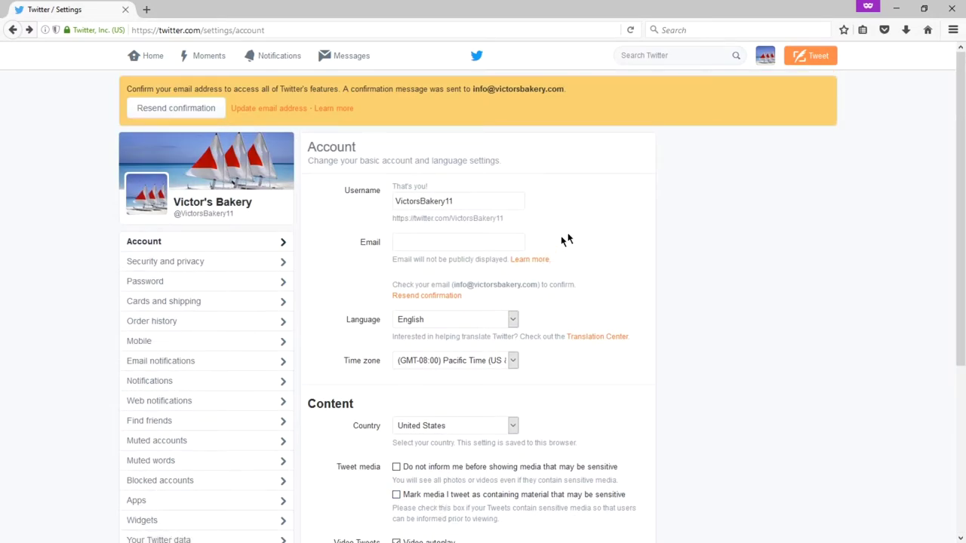
{"action": "scroll", "coordinate": [565, 241], "scroll_direction": "down", "scroll_amount": 3}
{"action": "scroll", "coordinate": [696, 278], "scroll_direction": "up", "scroll_amount": 5}
{"action": "scroll", "coordinate": [694, 278], "scroll_direction": "down", "scroll_amount": 3}
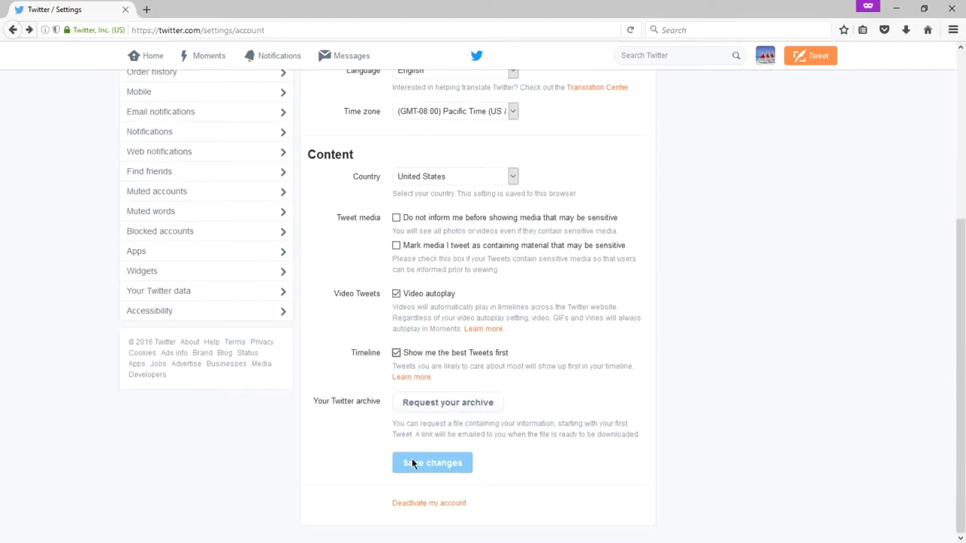
{"action": "scroll", "coordinate": [401, 332], "scroll_direction": "up", "scroll_amount": 3}
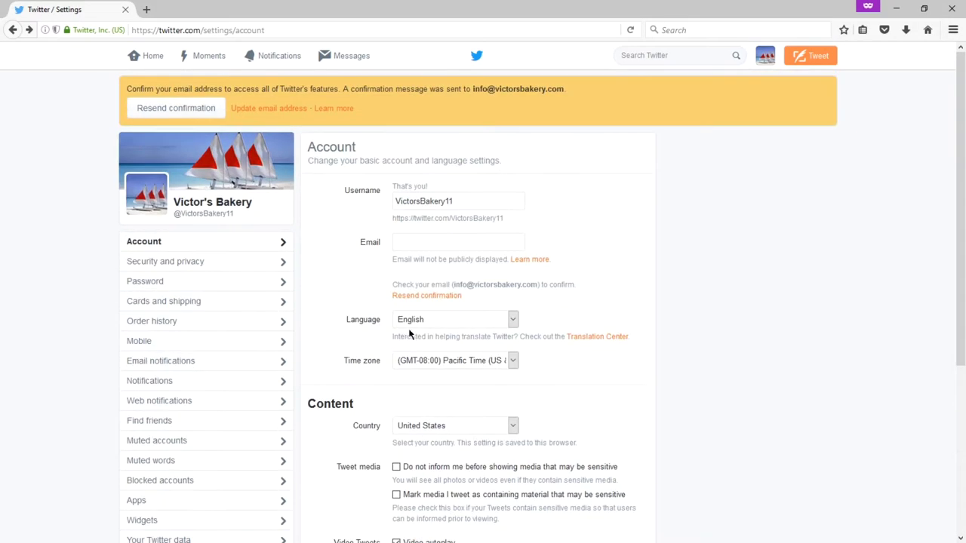
Open the Security and privacy settings and look through the security and privacy options
{"action": "left_click", "coordinate": [188, 262]}
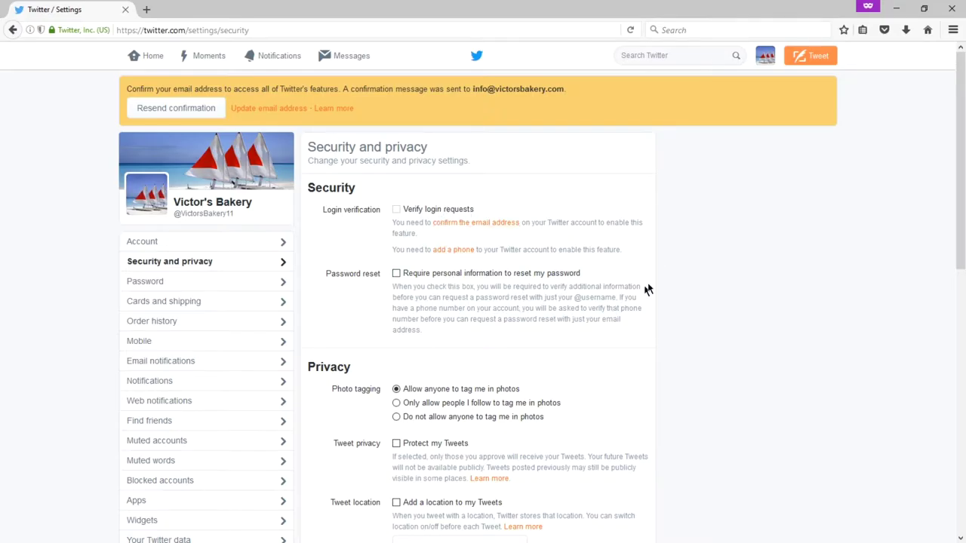
{"action": "scroll", "coordinate": [739, 254], "scroll_direction": "down", "scroll_amount": 2}
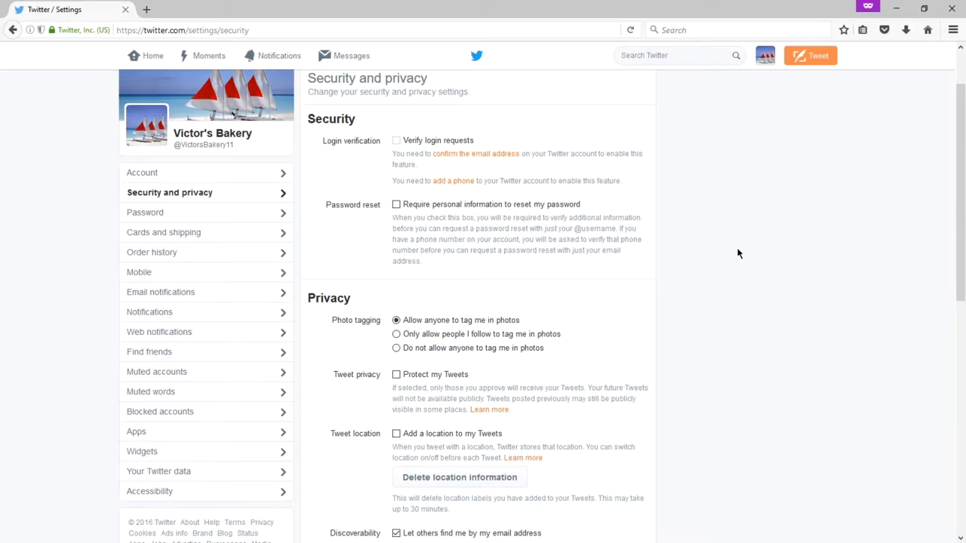
Switch photo tagging to "Do not allow anyone", to "Only allow people I follow", and back to "Allow anyone to tag me in photos"
{"action": "scroll", "coordinate": [739, 253], "scroll_direction": "down", "scroll_amount": 2}
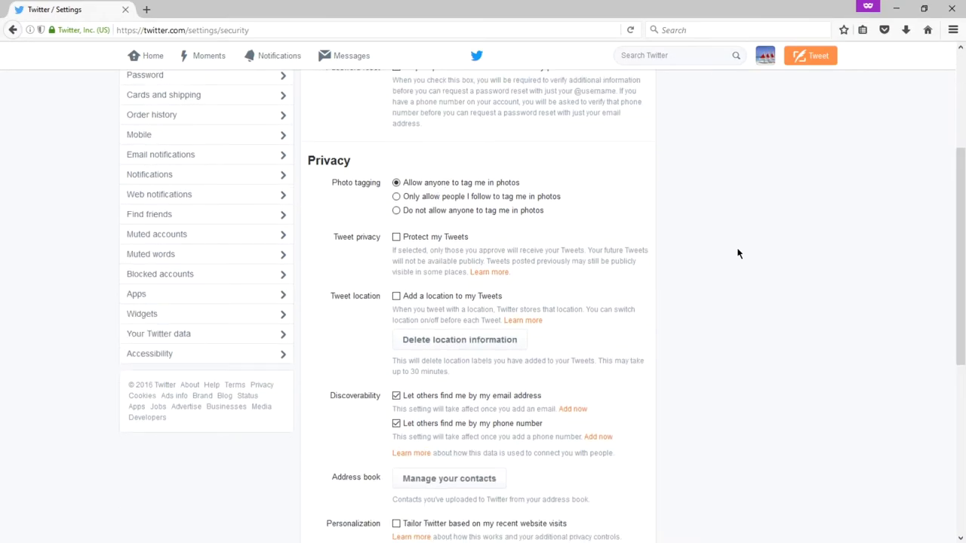
{"action": "scroll", "coordinate": [739, 253], "scroll_direction": "down", "scroll_amount": 1}
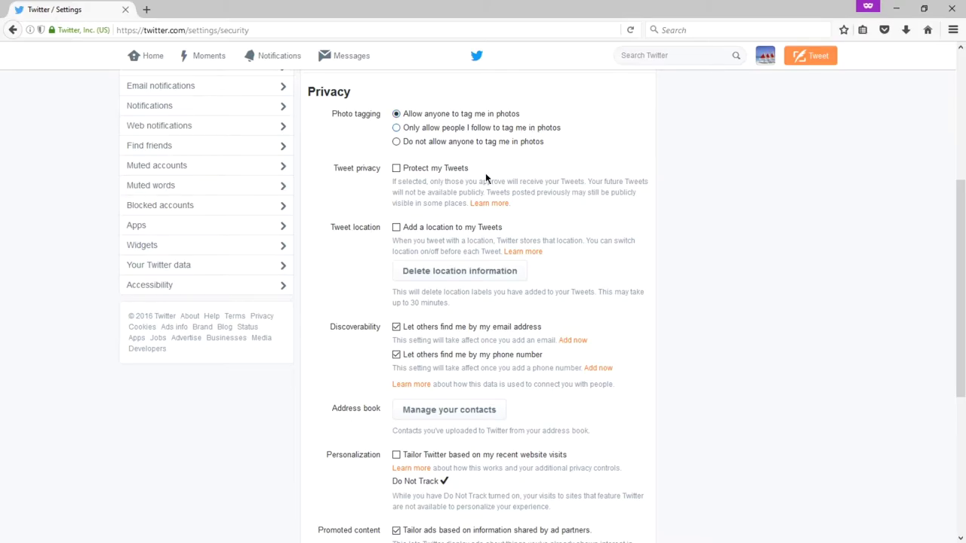
{"action": "left_click", "coordinate": [452, 142]}
{"action": "left_click", "coordinate": [471, 131]}
{"action": "left_click", "coordinate": [505, 114]}
Review the remaining privacy options, from Tweet privacy and location through discoverability, personalization and promoted content to Direct Messages
{"action": "scroll", "coordinate": [417, 233], "scroll_direction": "down", "scroll_amount": 2}
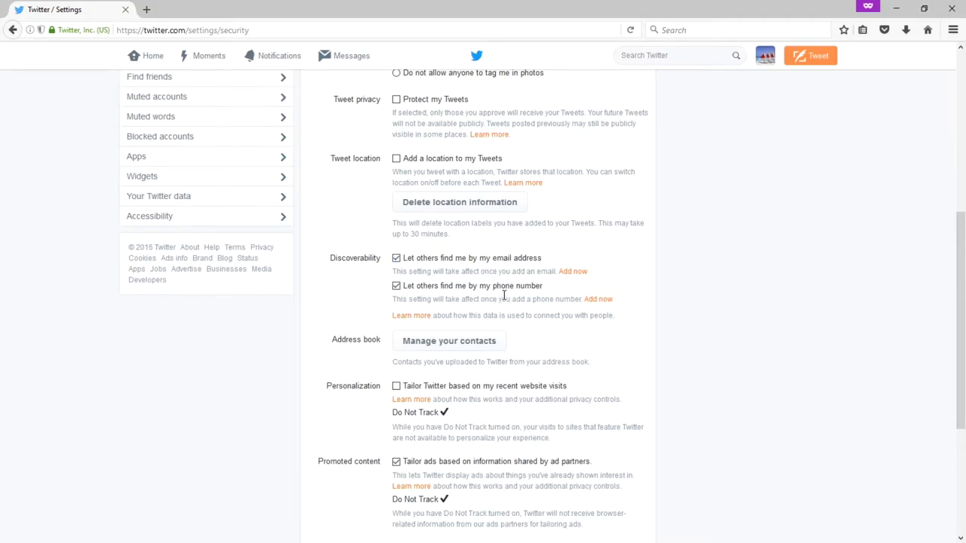
{"action": "scroll", "coordinate": [343, 264], "scroll_direction": "down", "scroll_amount": 1}
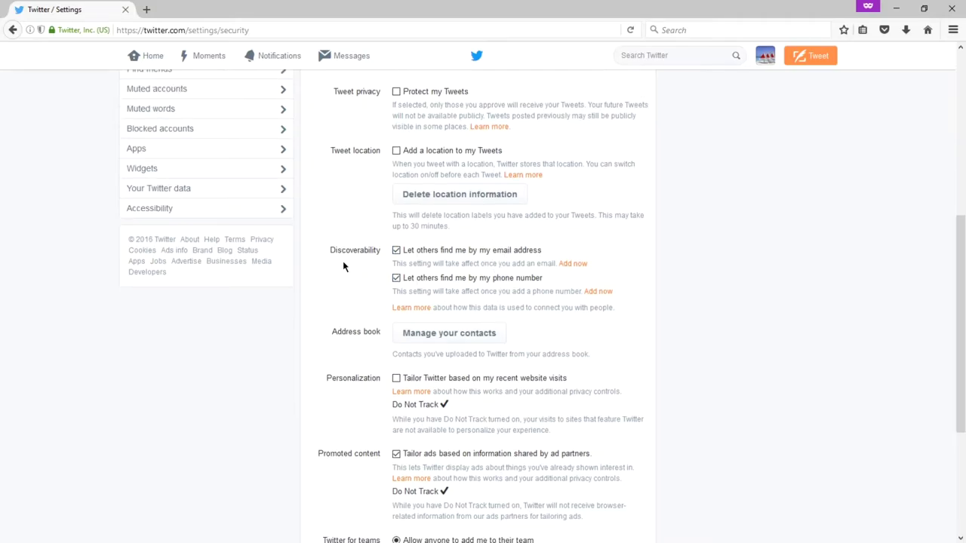
{"action": "scroll", "coordinate": [349, 249], "scroll_direction": "down", "scroll_amount": 2}
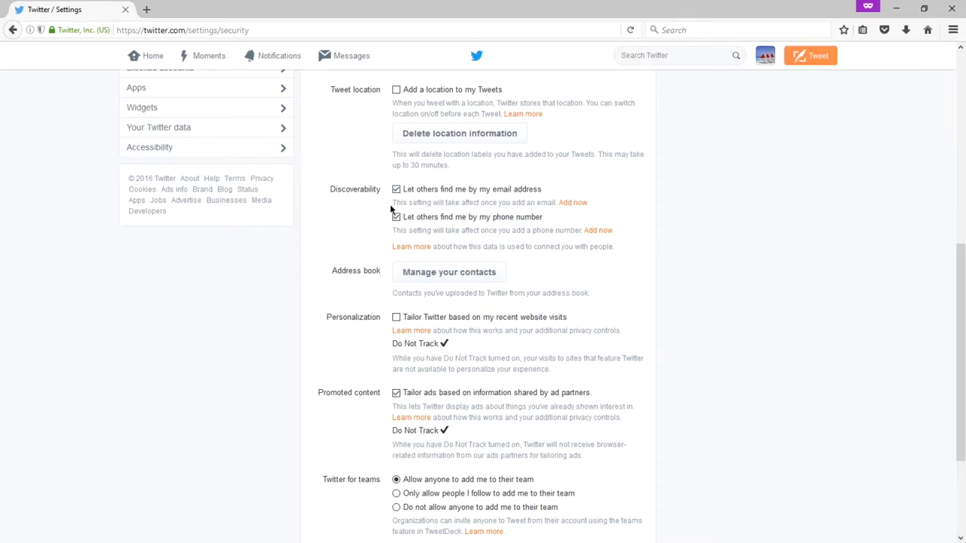
{"action": "scroll", "coordinate": [381, 211], "scroll_direction": "down", "scroll_amount": 2}
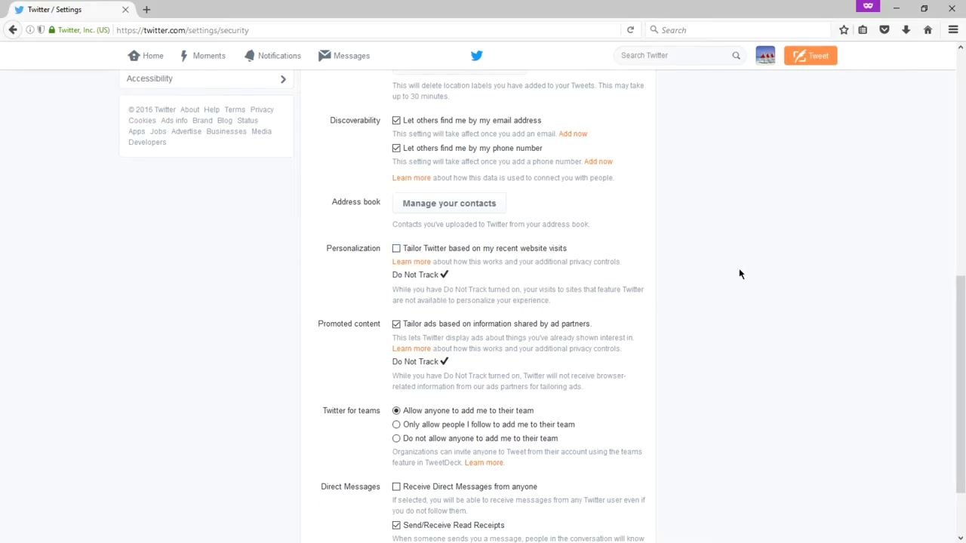
{"action": "scroll", "coordinate": [740, 274], "scroll_direction": "down", "scroll_amount": 2}
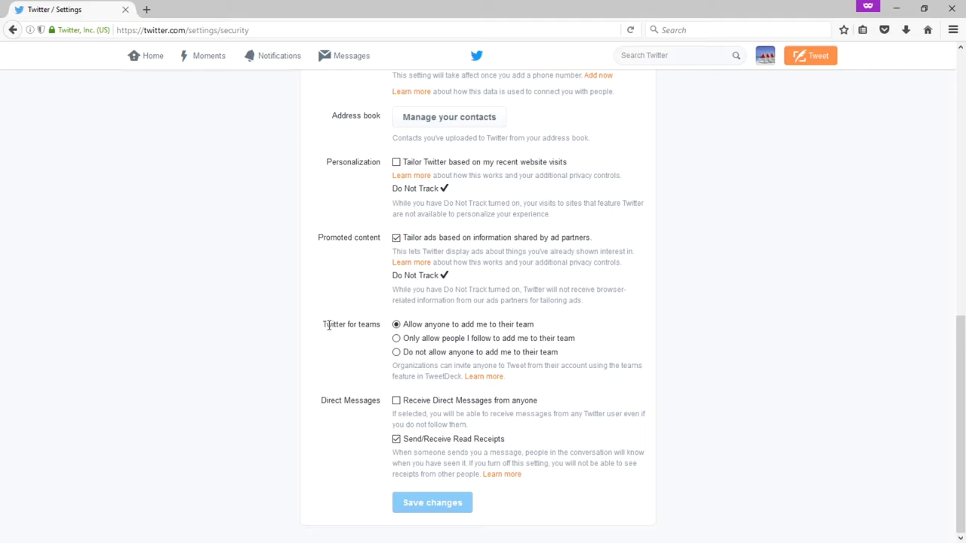
Set Twitter for teams to "Only allow people I follow to add me to their team"
{"action": "left_click_drag", "start_coordinate": [323, 324], "coordinate": [382, 332]}
{"action": "left_click", "coordinate": [317, 340]}
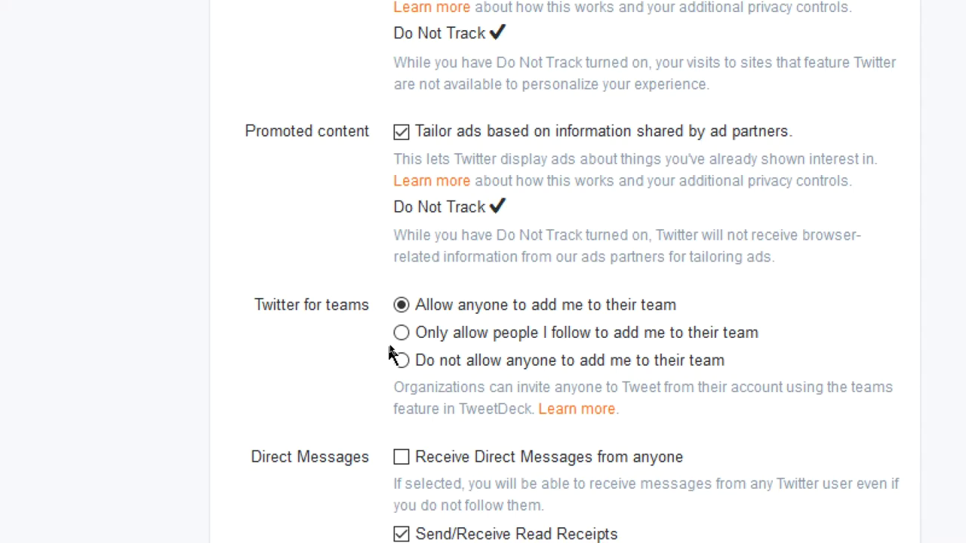
{"action": "left_click", "coordinate": [405, 339]}
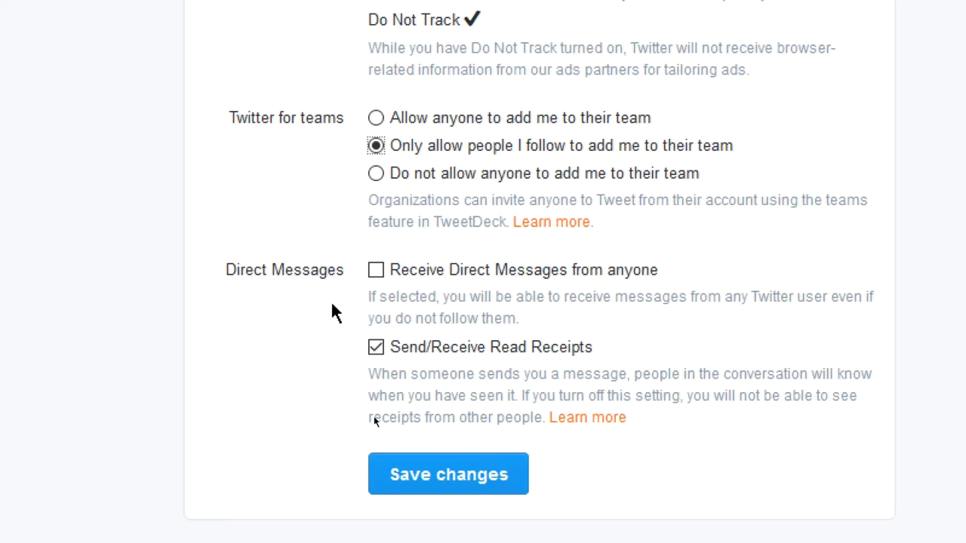
Turn "Receive Direct Messages from anyone" on and off again, and save the security and privacy changes
{"action": "left_click", "coordinate": [377, 273]}
{"action": "left_click", "coordinate": [381, 271]}
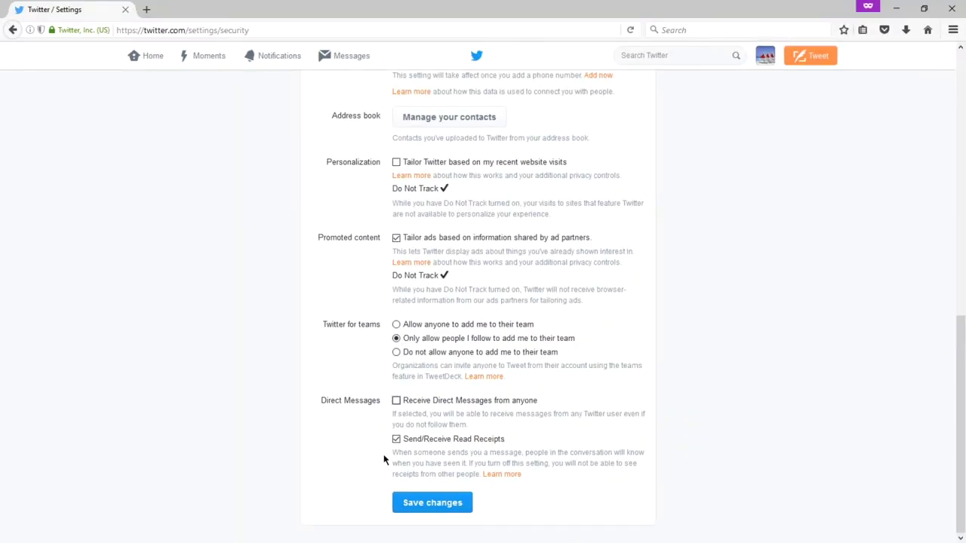
{"action": "left_click", "coordinate": [456, 505]}
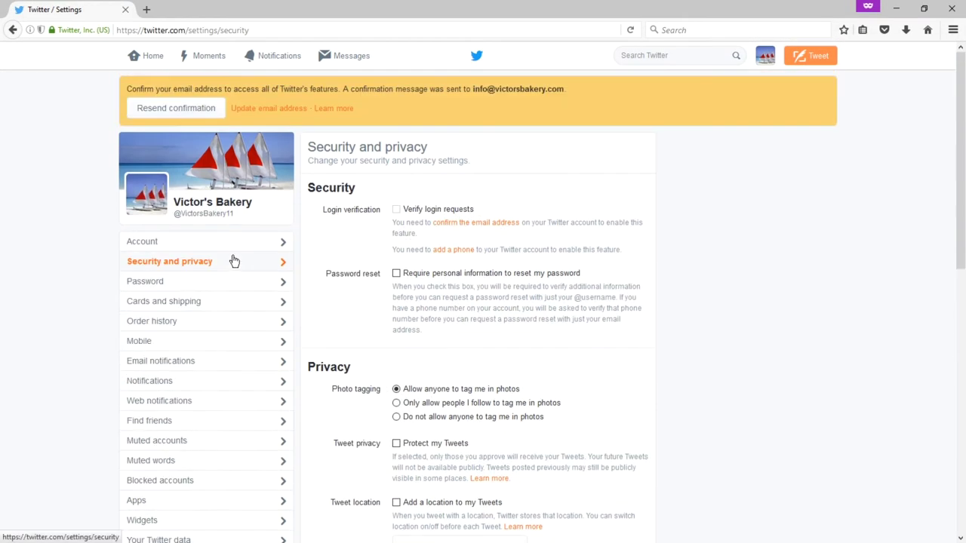
View the Password, Cards and shipping, Order history and Mobile settings pages one after another
{"action": "left_click", "coordinate": [169, 288]}
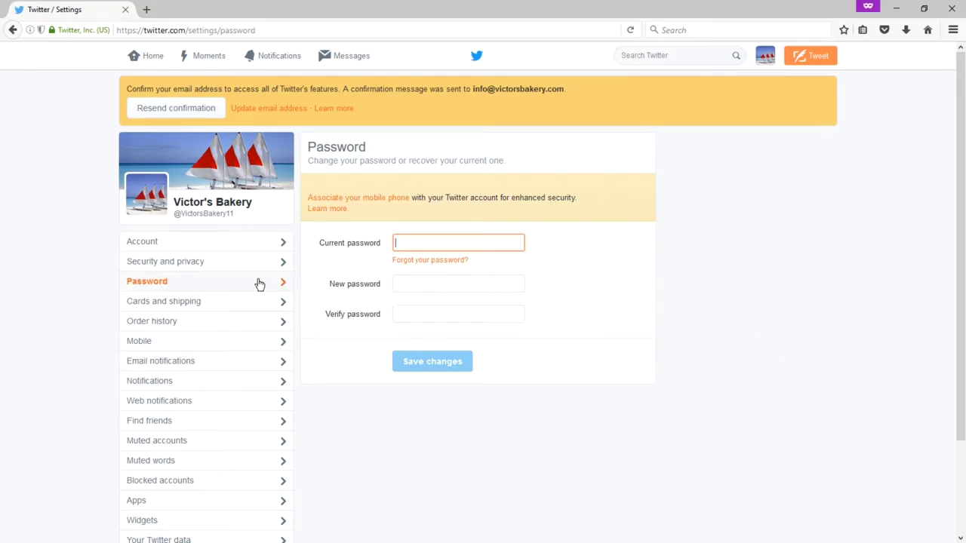
{"action": "left_click", "coordinate": [172, 300]}
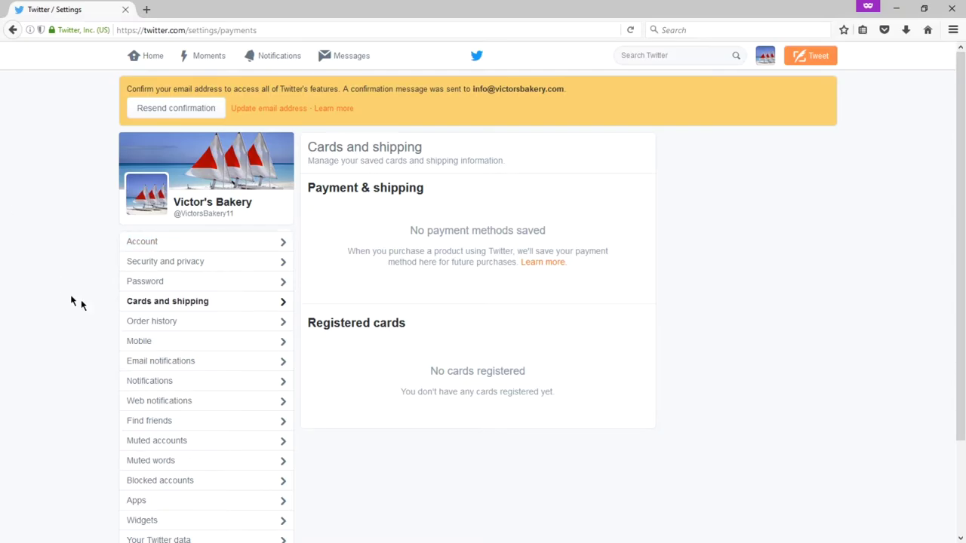
{"action": "left_click", "coordinate": [174, 322]}
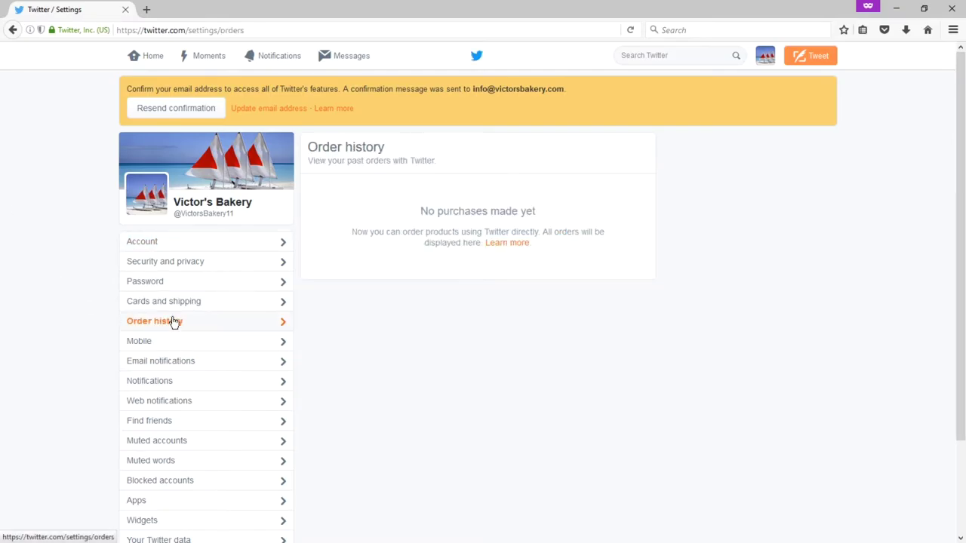
{"action": "left_click", "coordinate": [205, 341]}
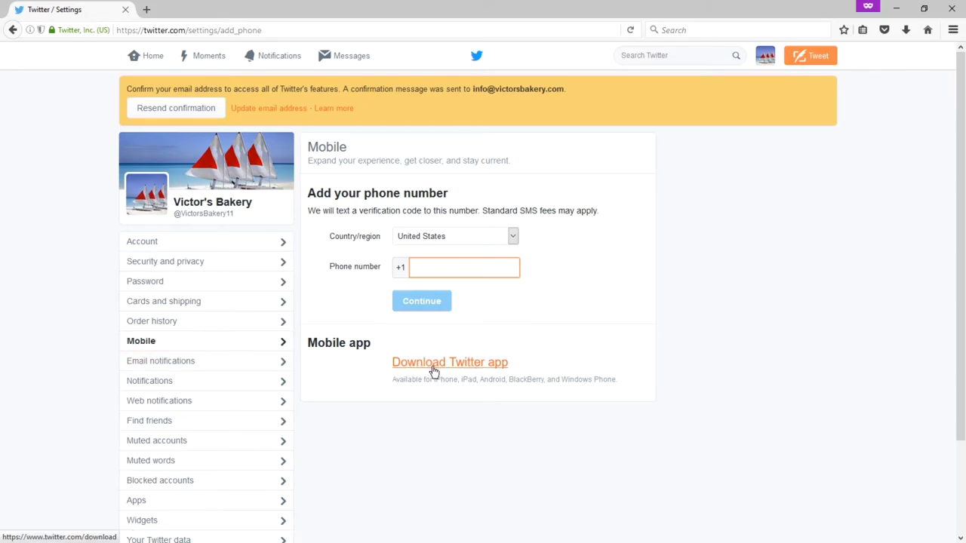
Open the Email notifications settings and review all the options, from Tweet activity to the updates from Twitter
{"action": "left_click", "coordinate": [179, 367]}
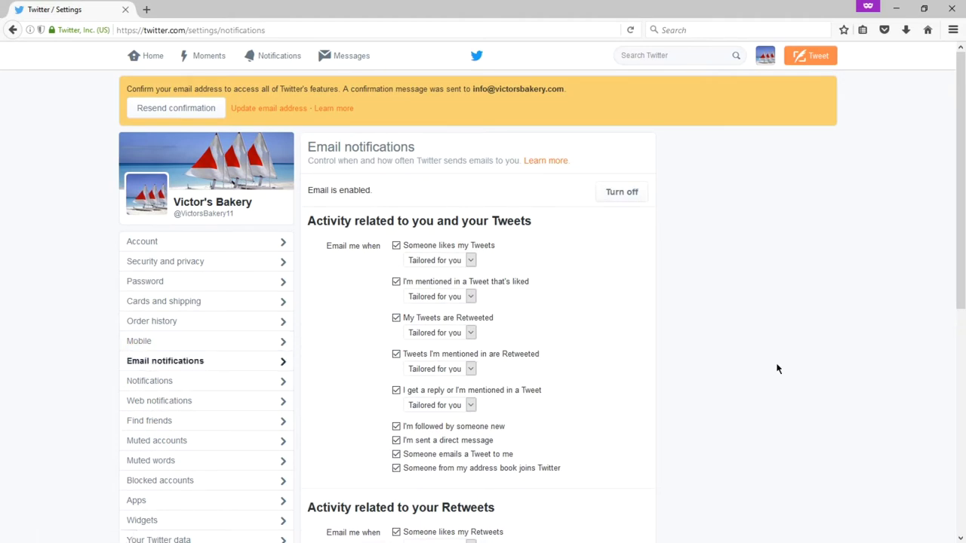
{"action": "scroll", "coordinate": [815, 349], "scroll_direction": "down", "scroll_amount": 5}
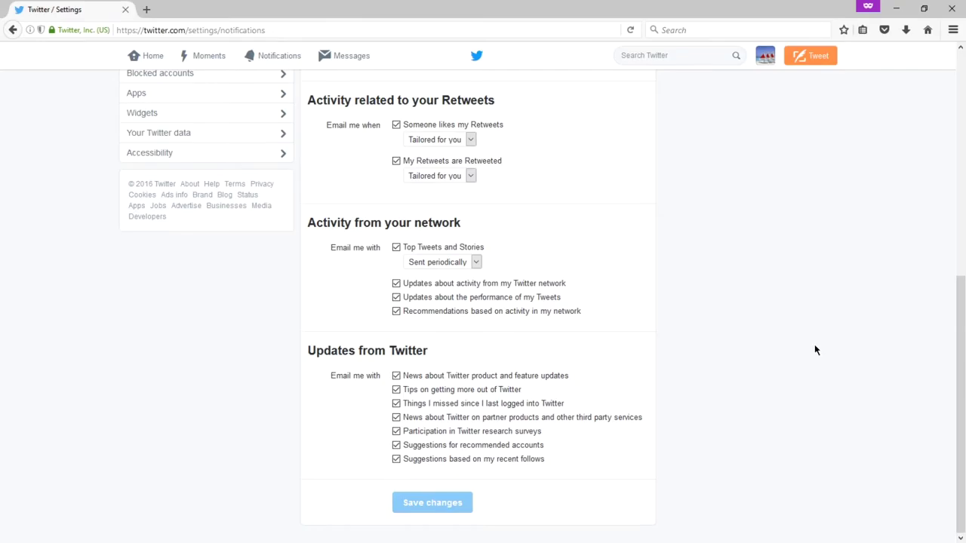
{"action": "scroll", "coordinate": [815, 350], "scroll_direction": "up", "scroll_amount": 5}
{"action": "scroll", "coordinate": [814, 350], "scroll_direction": "down", "scroll_amount": 5}
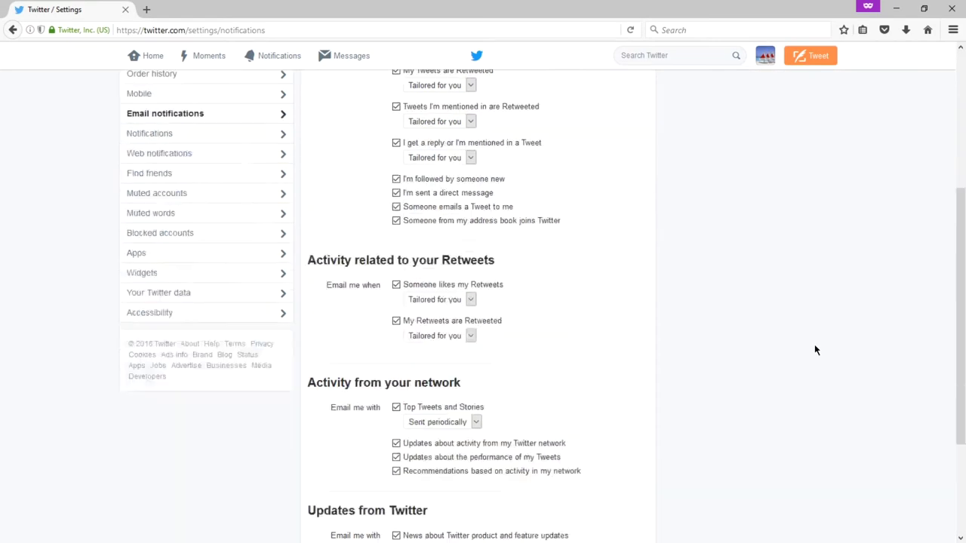
{"action": "scroll", "coordinate": [815, 349], "scroll_direction": "up", "scroll_amount": 5}
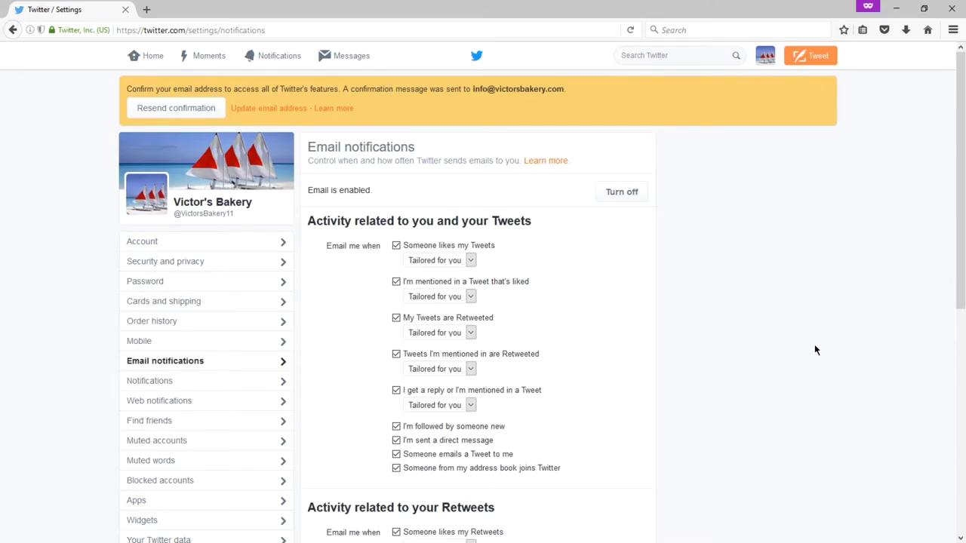
{"action": "scroll", "coordinate": [783, 333], "scroll_direction": "down", "scroll_amount": 5}
{"action": "scroll", "coordinate": [783, 332], "scroll_direction": "up", "scroll_amount": 4}
{"action": "scroll", "coordinate": [783, 338], "scroll_direction": "up", "scroll_amount": 1}
{"action": "scroll", "coordinate": [653, 384], "scroll_direction": "down", "scroll_amount": 5}
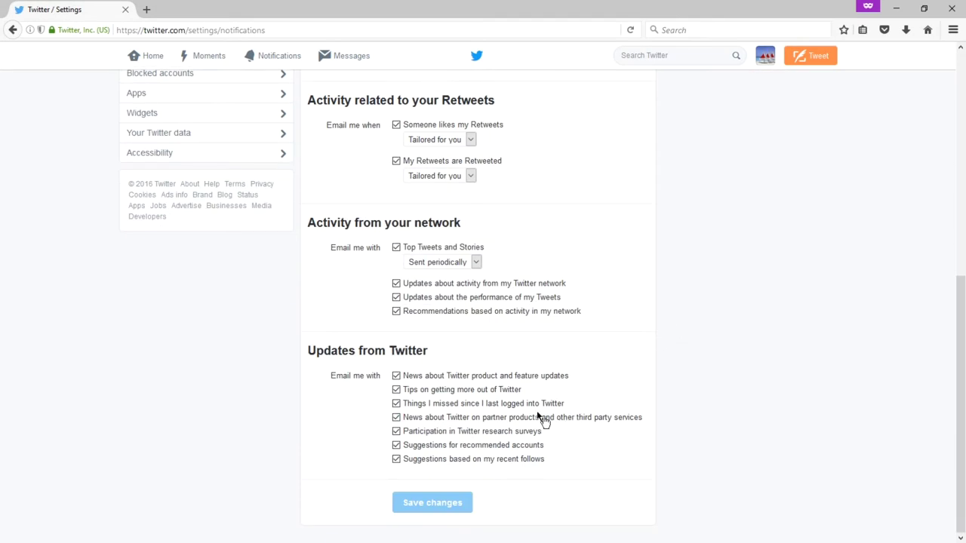
{"action": "scroll", "coordinate": [714, 272], "scroll_direction": "up", "scroll_amount": 5}
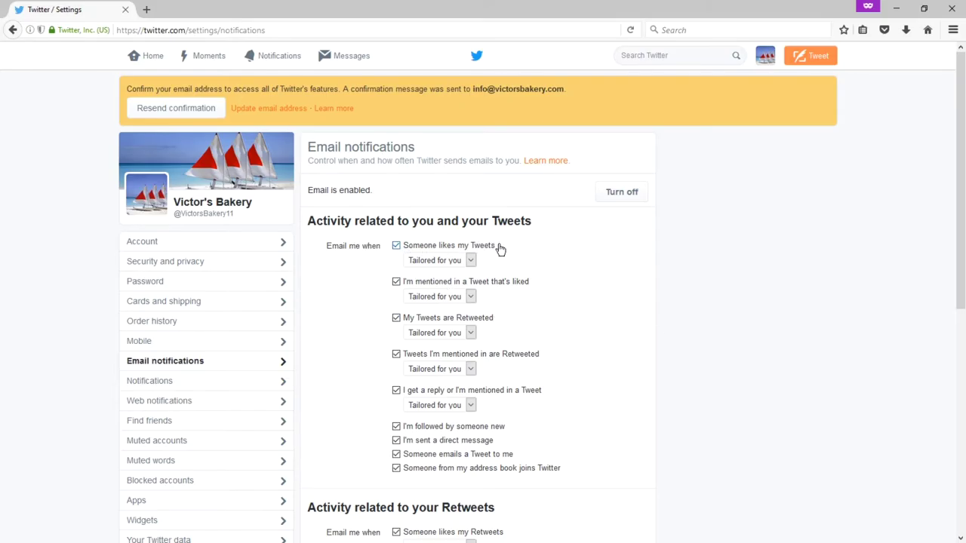
Change the "Someone likes my Tweets" email notification to "By anyone" and back to "Tailored for you"
{"action": "left_click", "coordinate": [465, 259]}
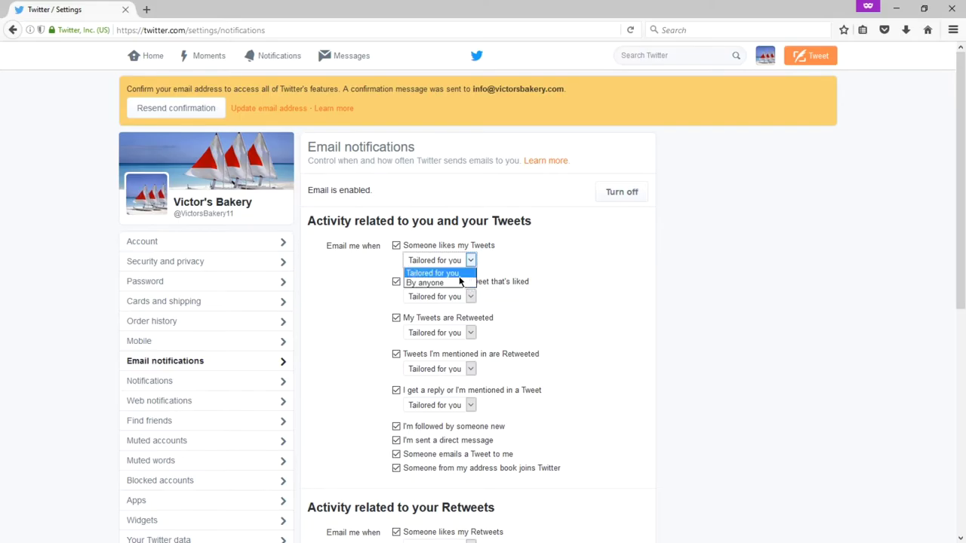
{"action": "left_click", "coordinate": [342, 264]}
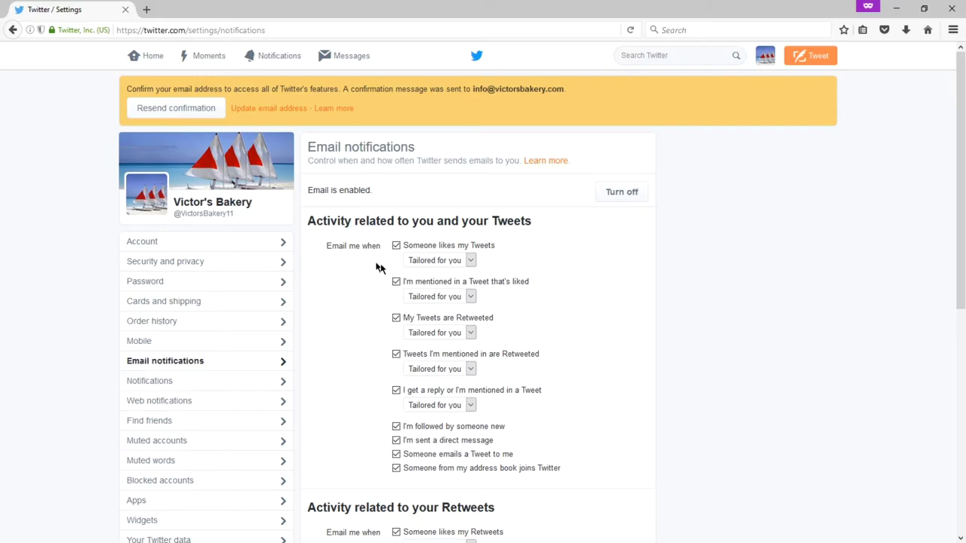
{"action": "left_click", "coordinate": [461, 264]}
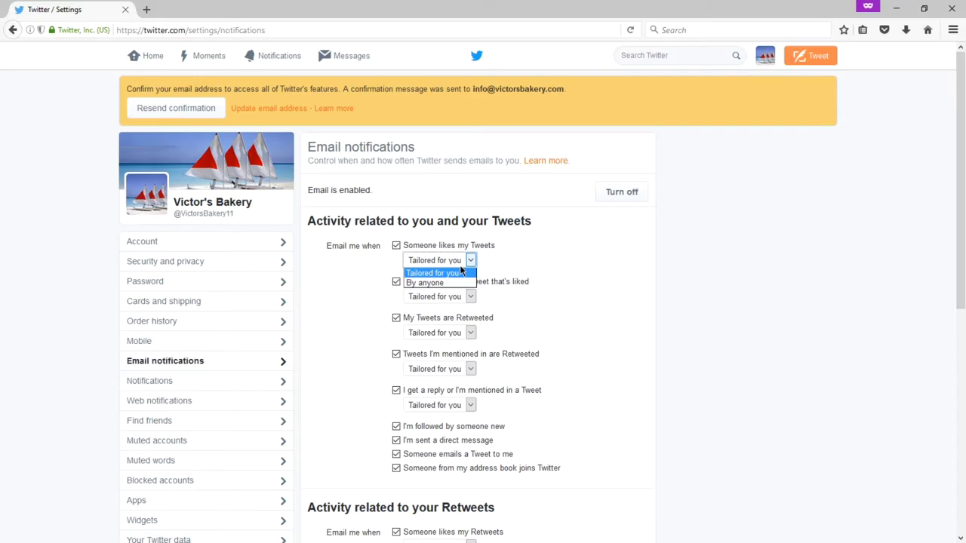
{"action": "left_click", "coordinate": [446, 282]}
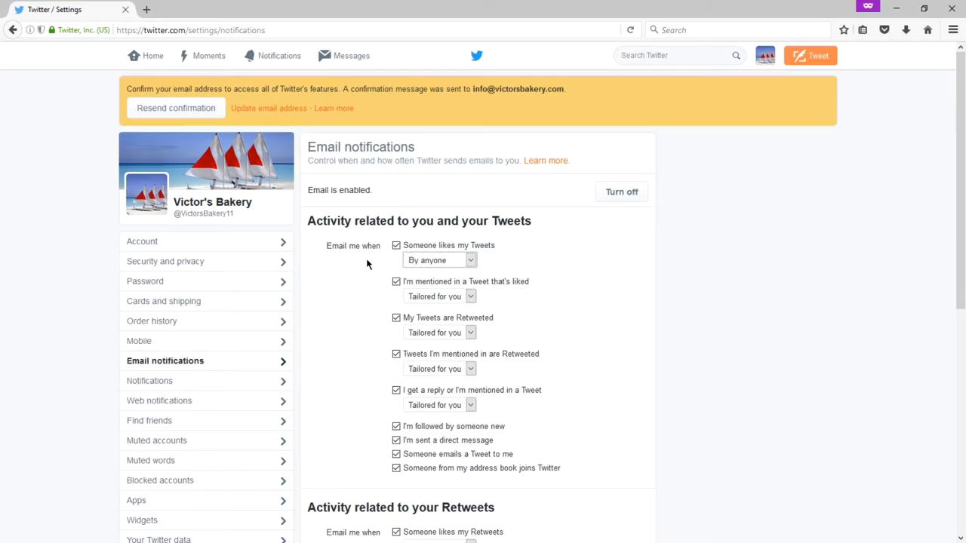
{"action": "left_click", "coordinate": [451, 260]}
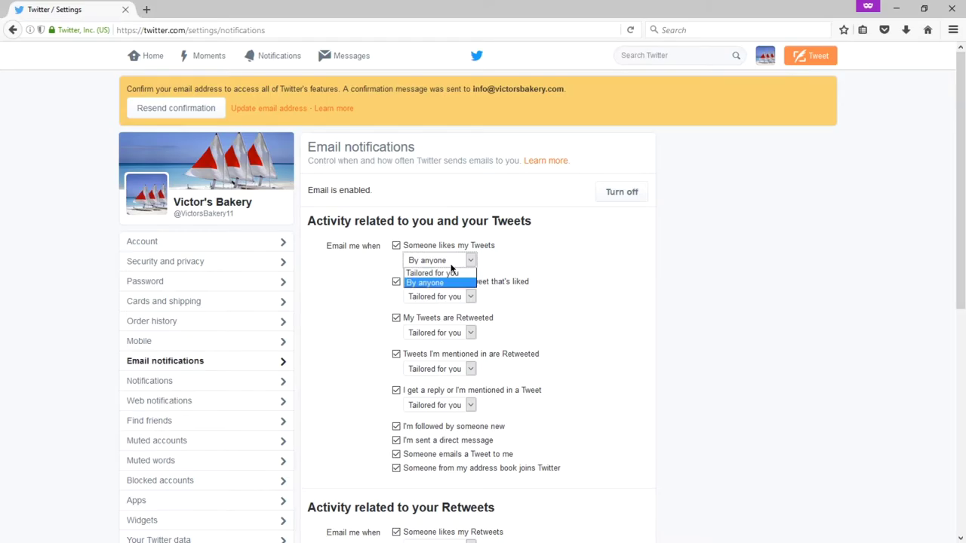
{"action": "left_click", "coordinate": [451, 272]}
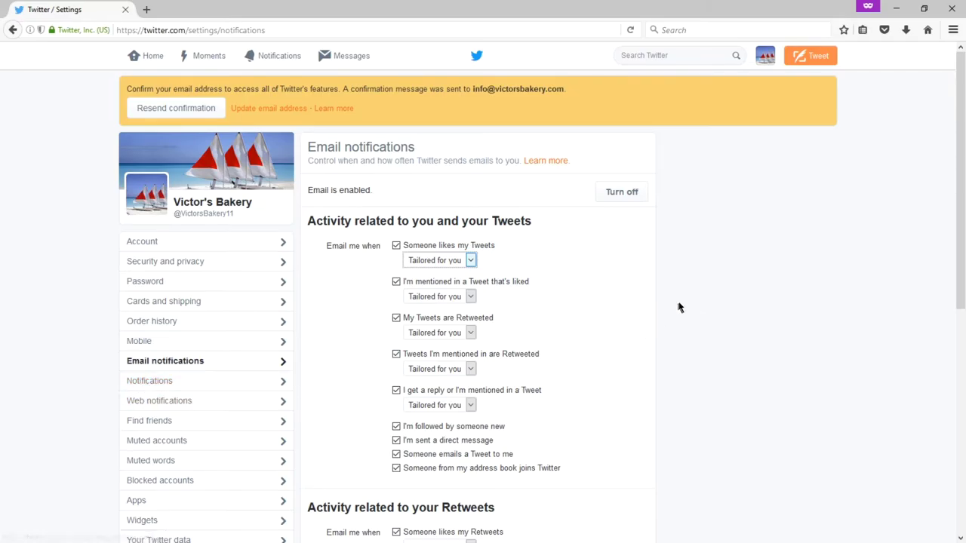
Look at the frequency choices for the Top Tweets and Stories emails under Activity from your network
{"action": "scroll", "coordinate": [681, 305], "scroll_direction": "down", "scroll_amount": 2}
{"action": "scroll", "coordinate": [672, 279], "scroll_direction": "down", "scroll_amount": 4}
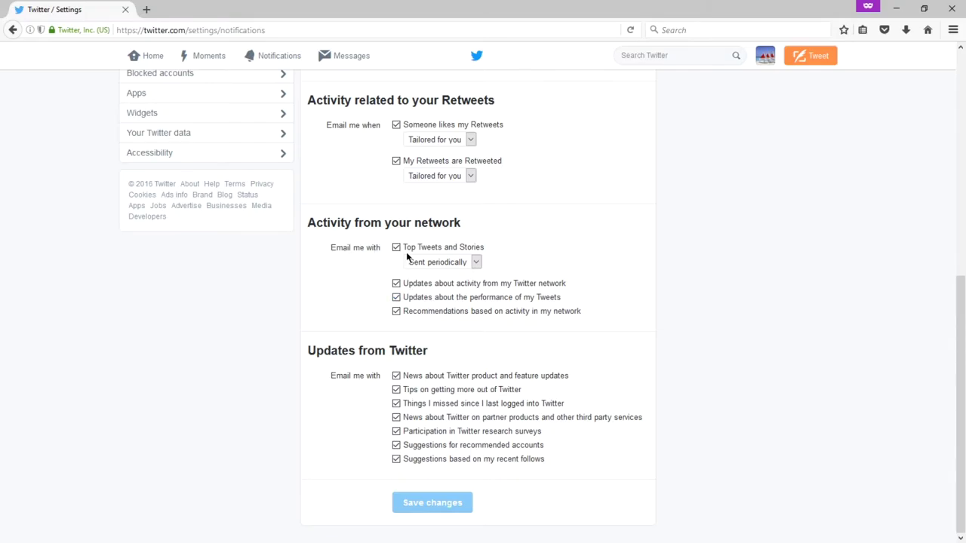
{"action": "left_click", "coordinate": [477, 262]}
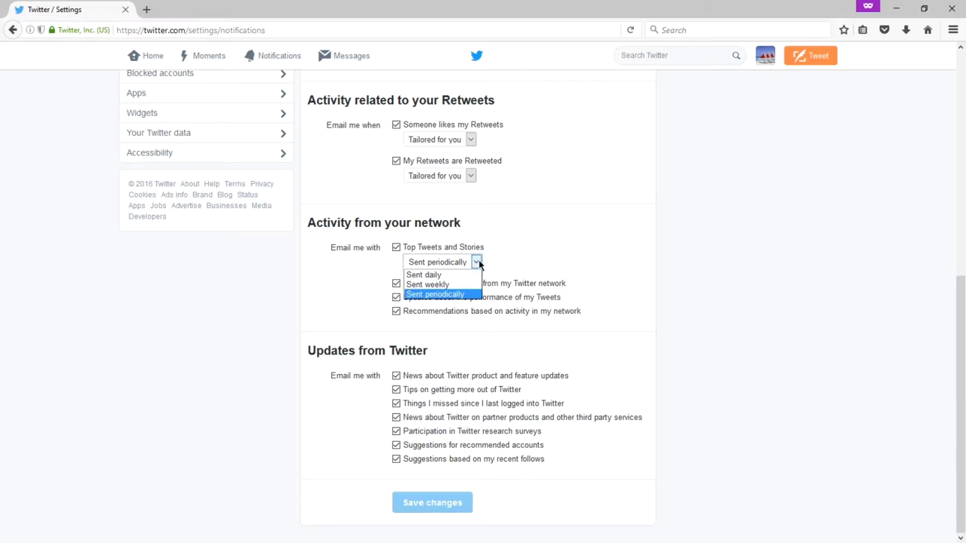
{"action": "left_click", "coordinate": [705, 219]}
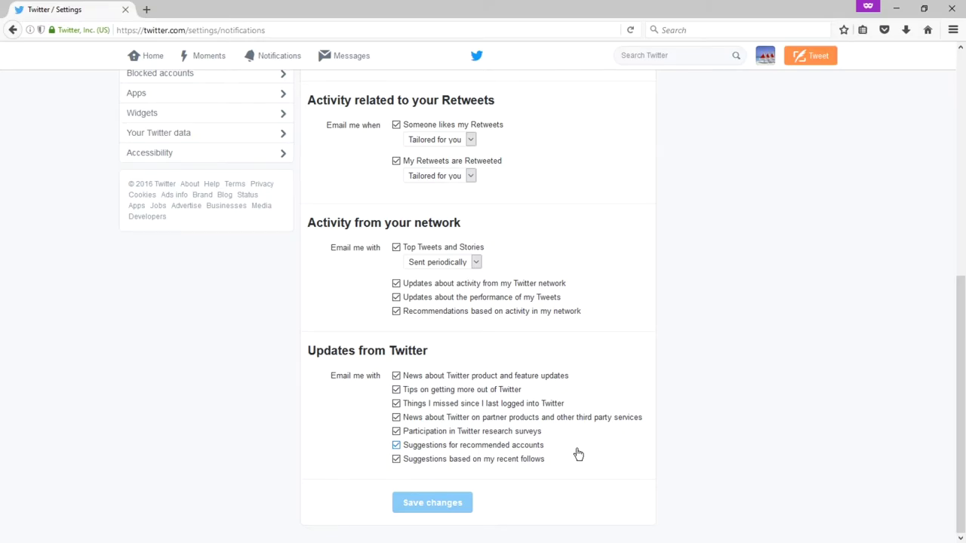
Turn off all email notifications, check the options on that page, and open the Notifications settings
{"action": "scroll", "coordinate": [560, 420], "scroll_direction": "up", "scroll_amount": 6}
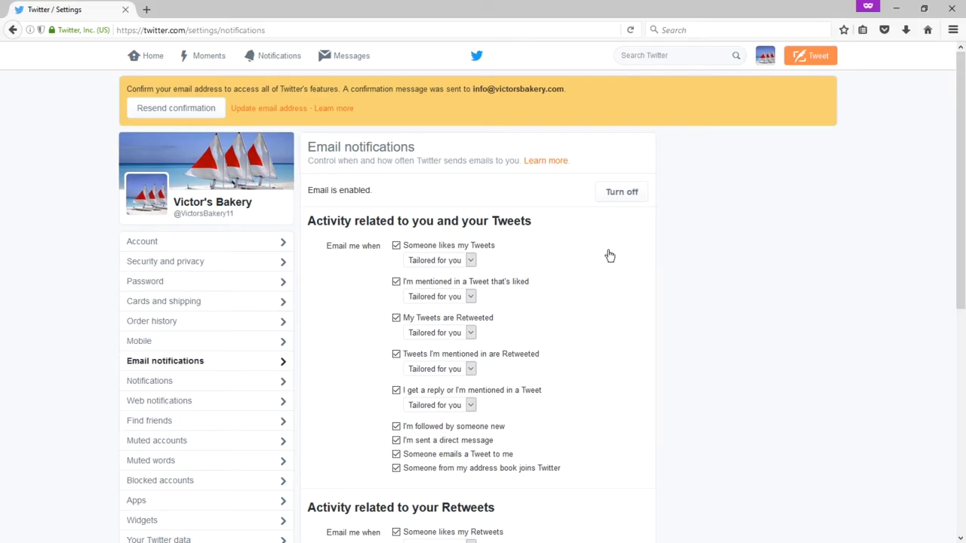
{"action": "left_click", "coordinate": [623, 192]}
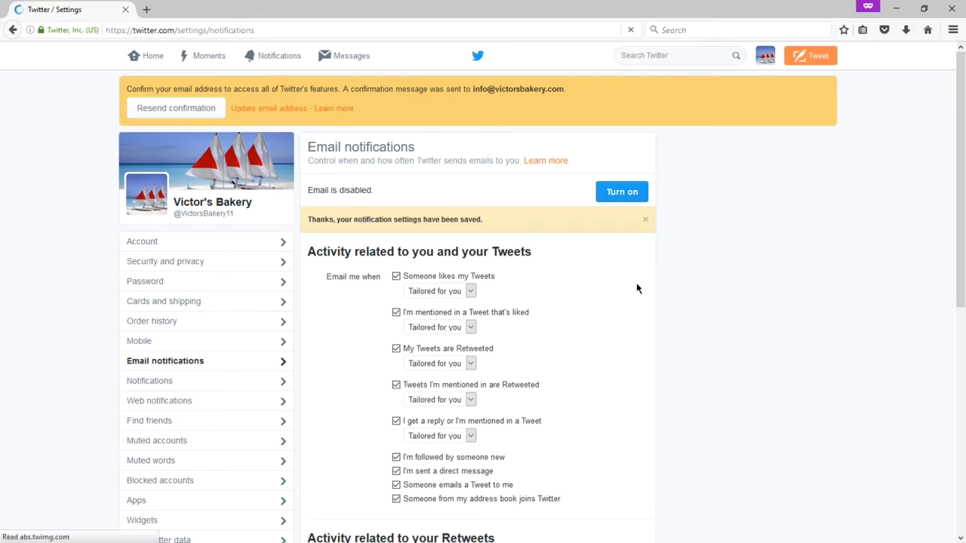
{"action": "scroll", "coordinate": [718, 317], "scroll_direction": "down", "scroll_amount": 4}
{"action": "scroll", "coordinate": [716, 317], "scroll_direction": "down", "scroll_amount": 2}
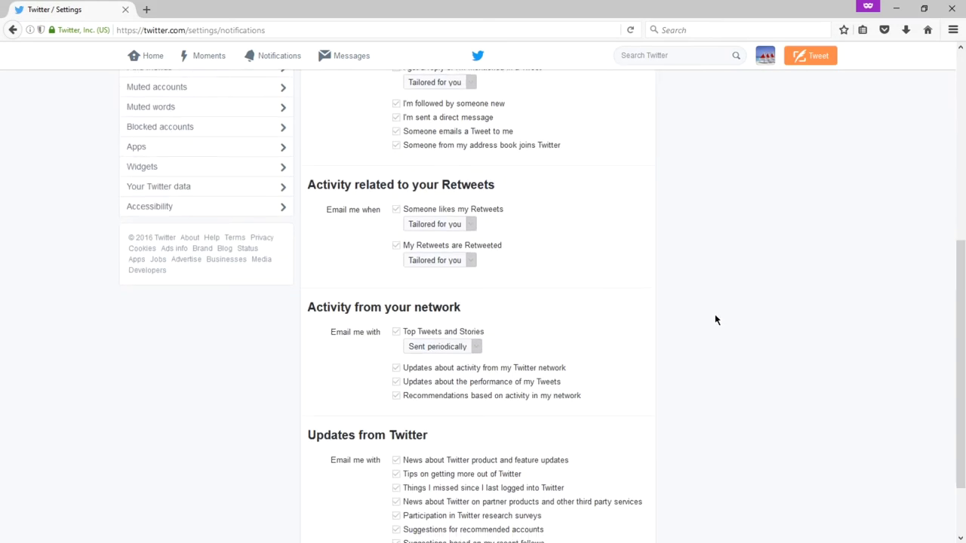
{"action": "scroll", "coordinate": [683, 377], "scroll_direction": "up", "scroll_amount": 6}
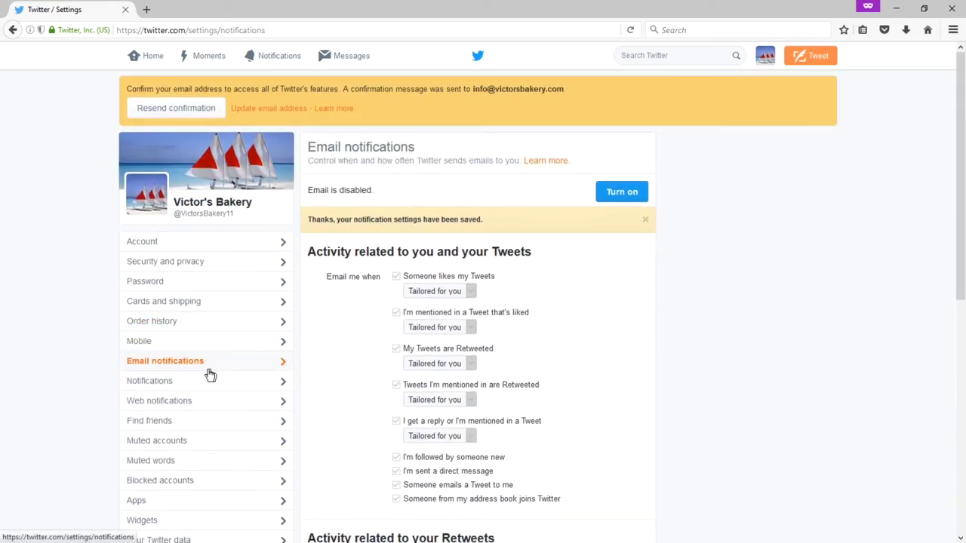
{"action": "left_click", "coordinate": [155, 383]}
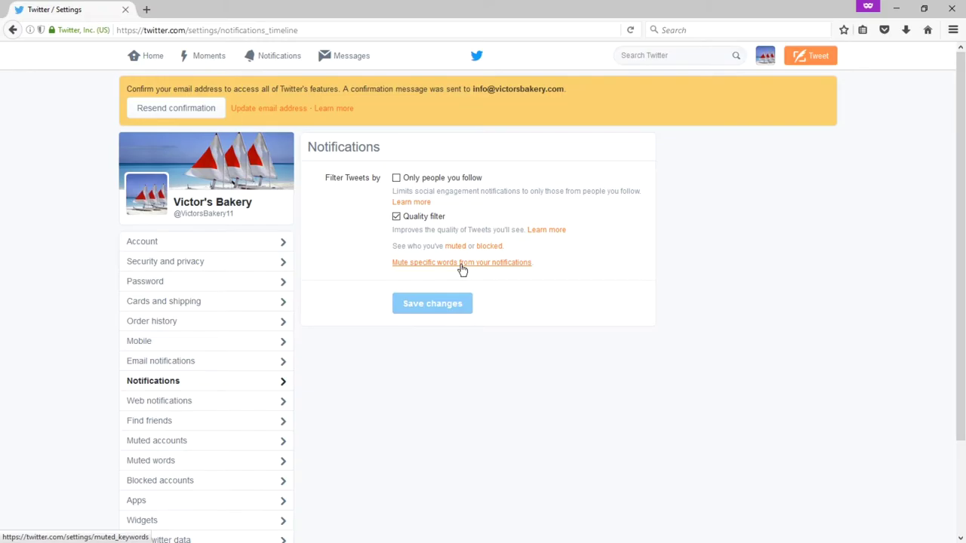
Open the Web notifications settings and turn on all six notification types, from retweets to trends in the network
{"action": "left_click", "coordinate": [181, 410]}
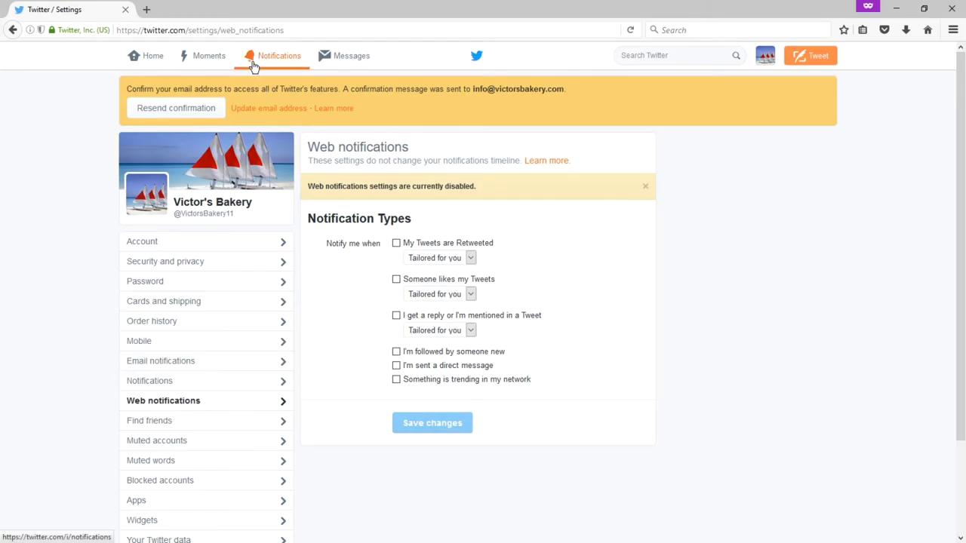
{"action": "left_click", "coordinate": [396, 243]}
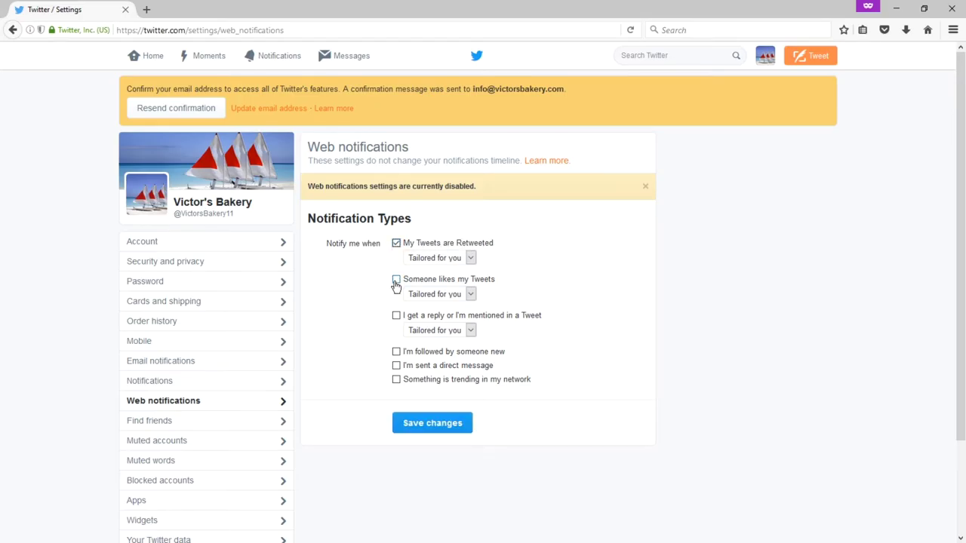
{"action": "left_click", "coordinate": [396, 284]}
{"action": "left_click", "coordinate": [396, 317]}
{"action": "left_click", "coordinate": [397, 351]}
{"action": "left_click", "coordinate": [396, 366]}
{"action": "left_click", "coordinate": [396, 380]}
{"action": "left_click", "coordinate": [431, 423]}
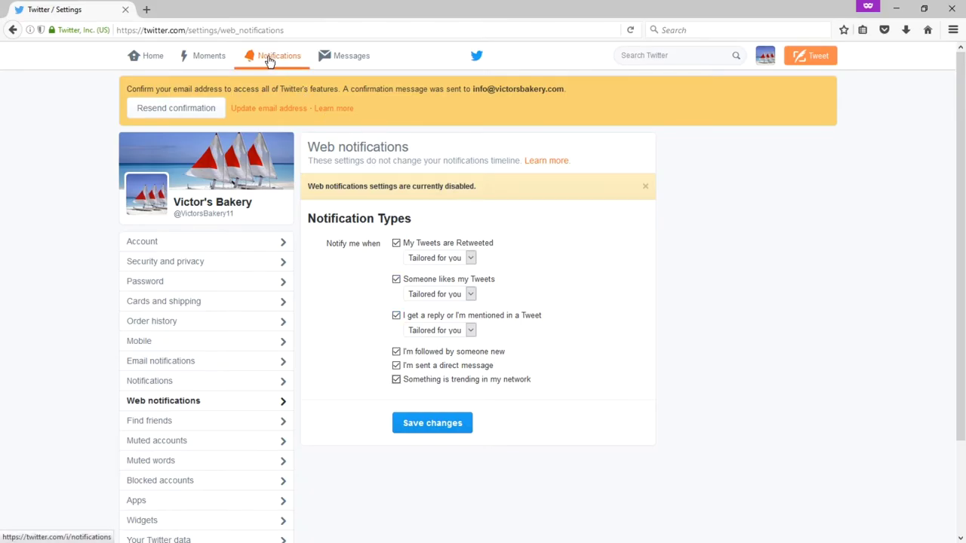
Set the web notifications for retweets, likes, and replies or mentions to "By anyone" and save the changes
{"action": "left_click", "coordinate": [456, 260]}
{"action": "left_click", "coordinate": [451, 282]}
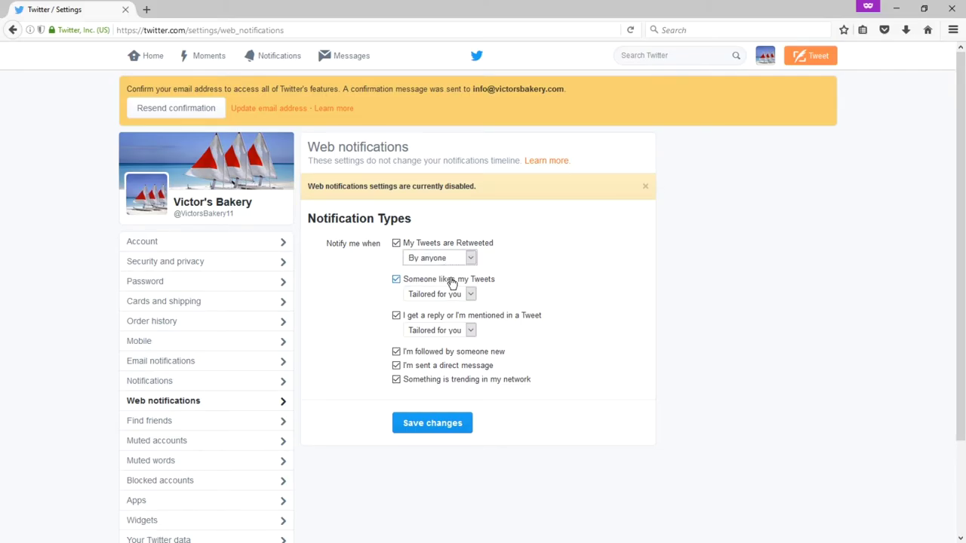
{"action": "left_click", "coordinate": [449, 294]}
{"action": "left_click", "coordinate": [437, 317]}
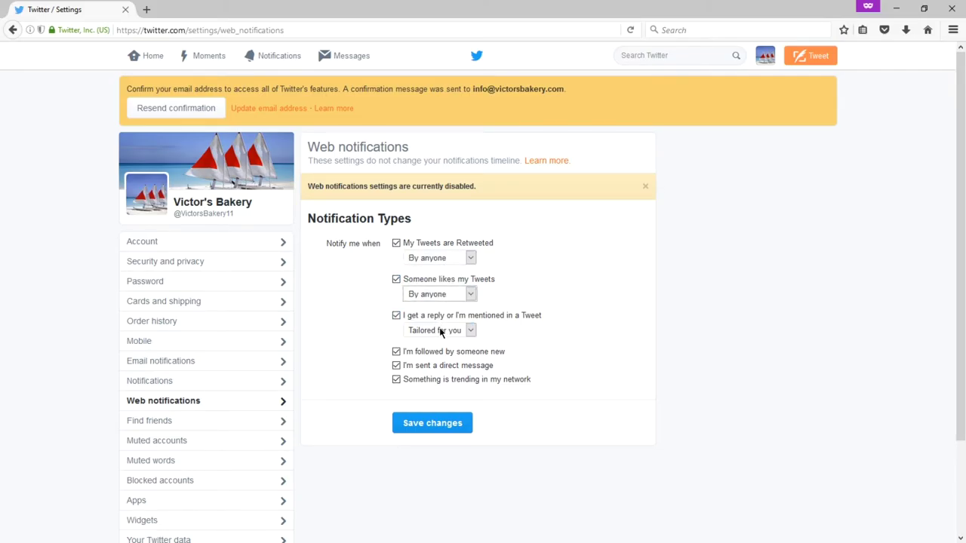
{"action": "left_click", "coordinate": [441, 332]}
{"action": "left_click", "coordinate": [436, 352]}
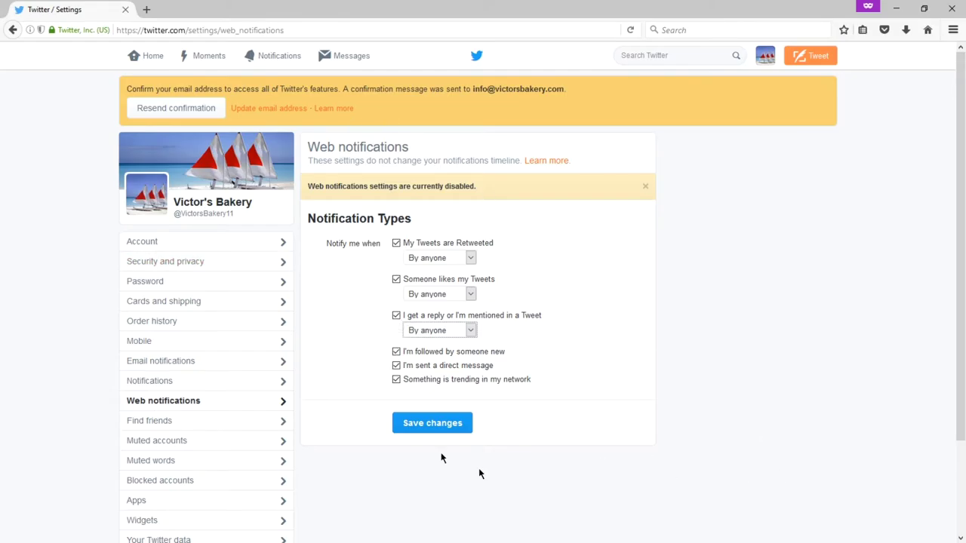
{"action": "left_click", "coordinate": [431, 423]}
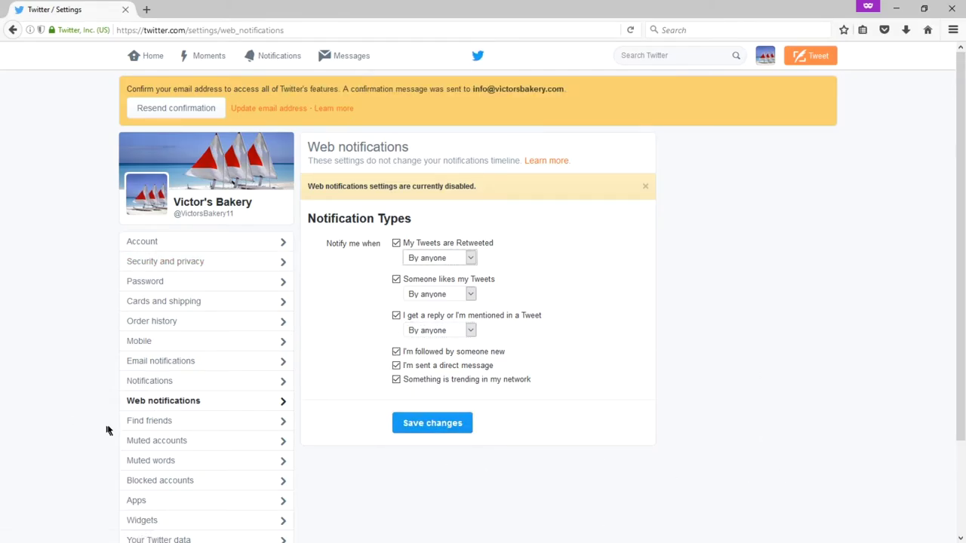
Open the Find friends settings and review the Gmail and Outlook options for searching contacts
{"action": "left_click", "coordinate": [135, 427]}
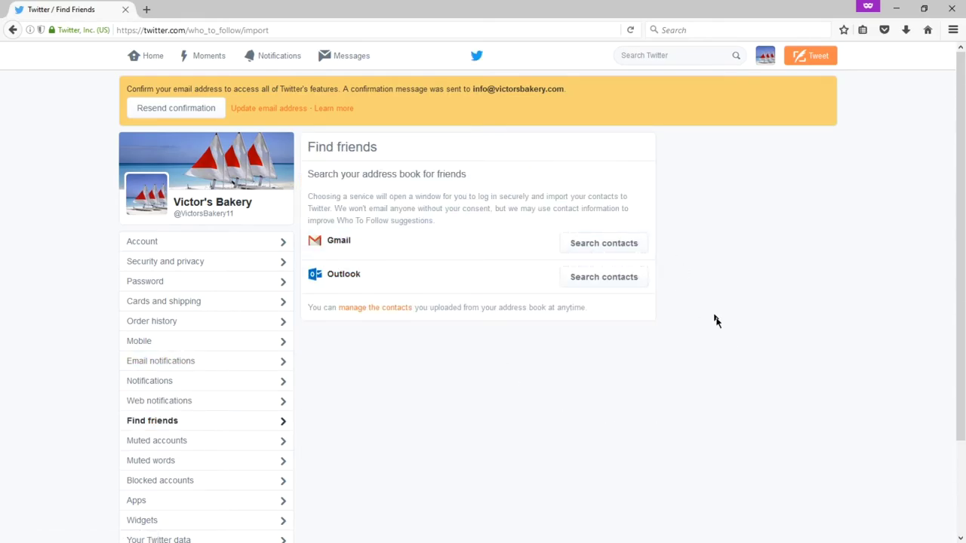
{"action": "scroll", "coordinate": [696, 340], "scroll_direction": "down", "scroll_amount": 2}
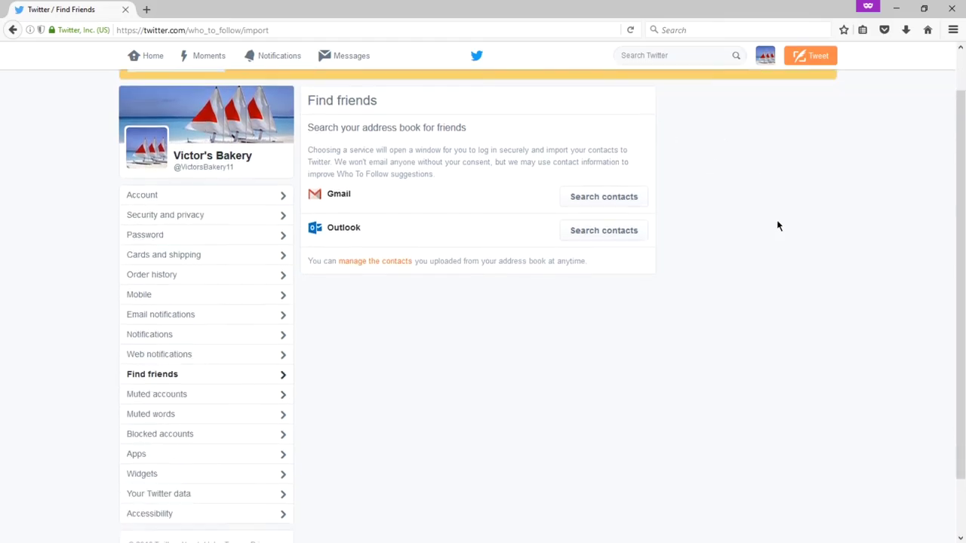
{"action": "scroll", "coordinate": [778, 226], "scroll_direction": "down", "scroll_amount": 1}
{"action": "scroll", "coordinate": [778, 225], "scroll_direction": "down", "scroll_amount": 1}
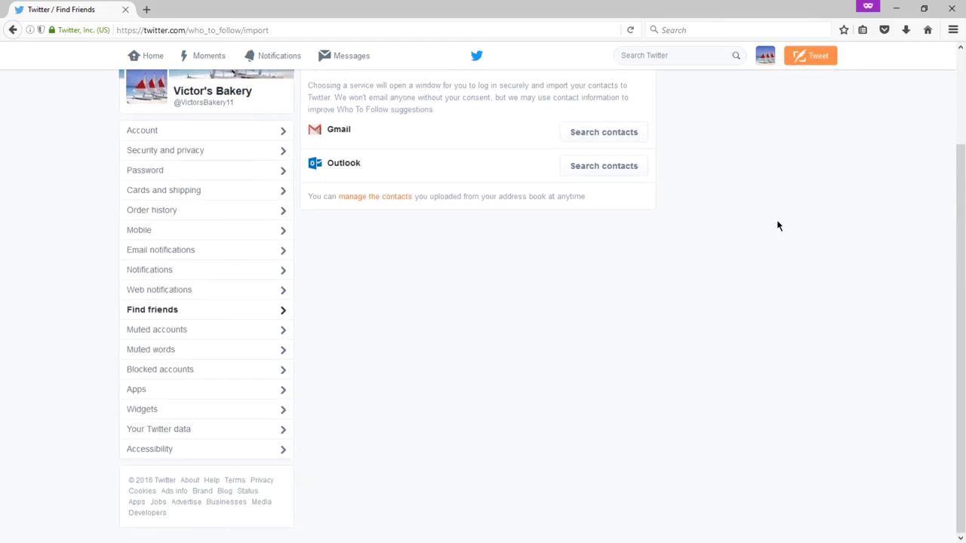
Review the Muted accounts, Blocked accounts, Muted words and Apps settings pages
{"action": "left_click", "coordinate": [158, 334]}
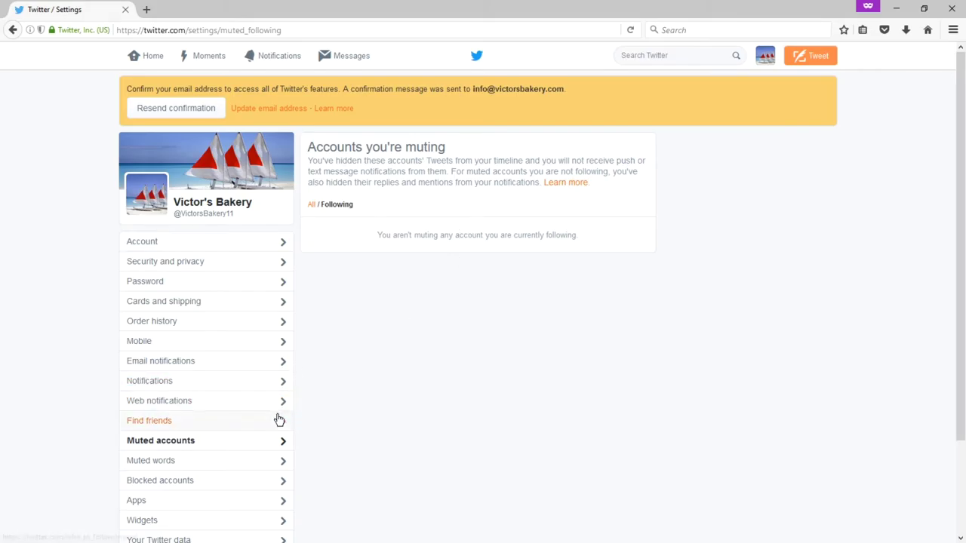
{"action": "left_click", "coordinate": [204, 482]}
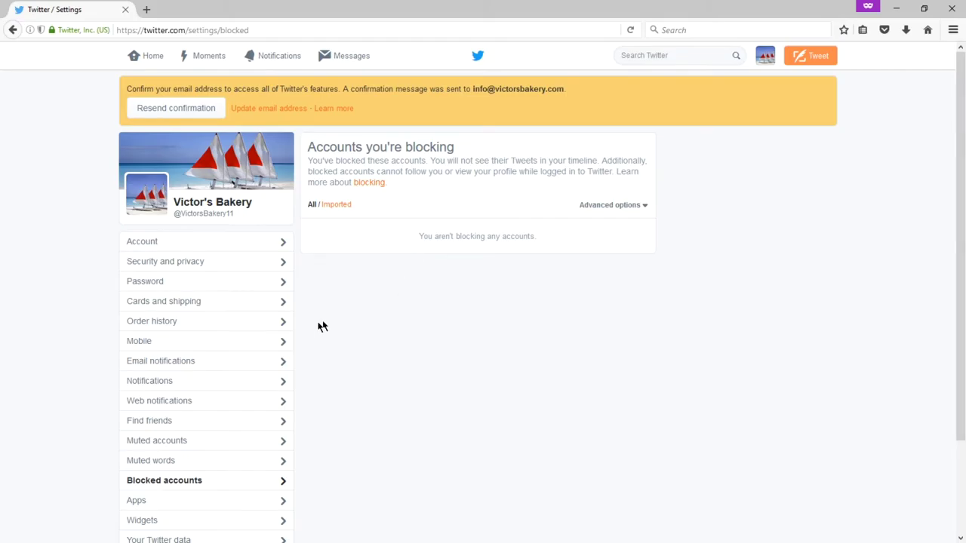
{"action": "left_click", "coordinate": [215, 444]}
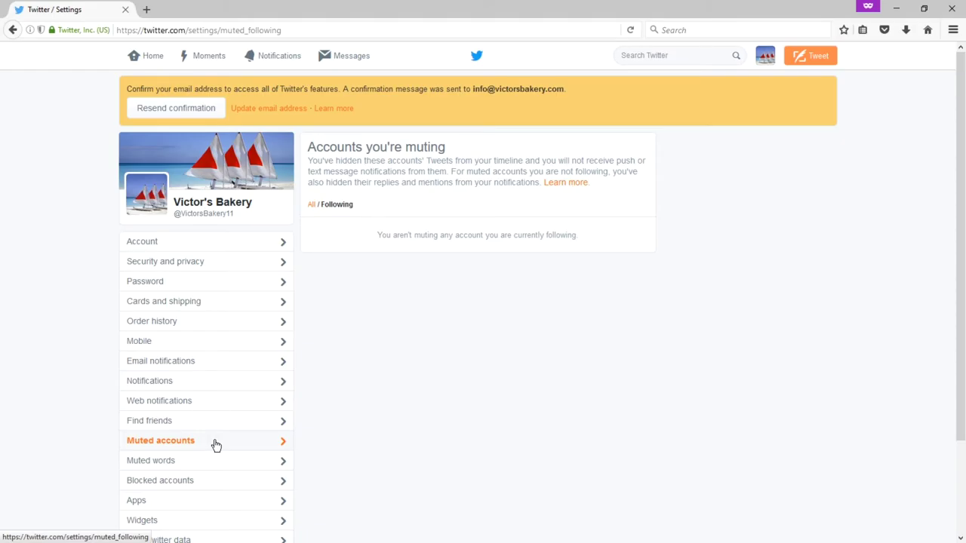
{"action": "left_click", "coordinate": [211, 483]}
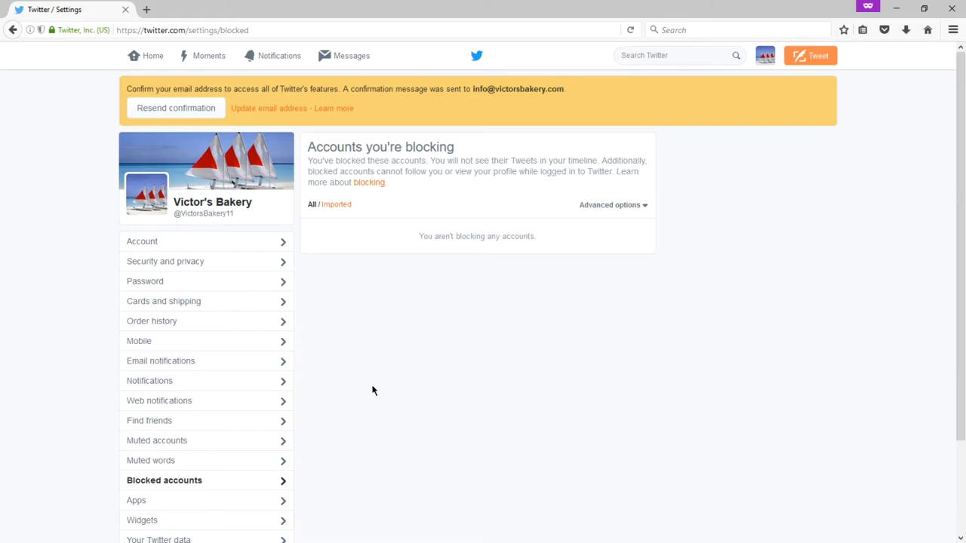
{"action": "left_click", "coordinate": [177, 464]}
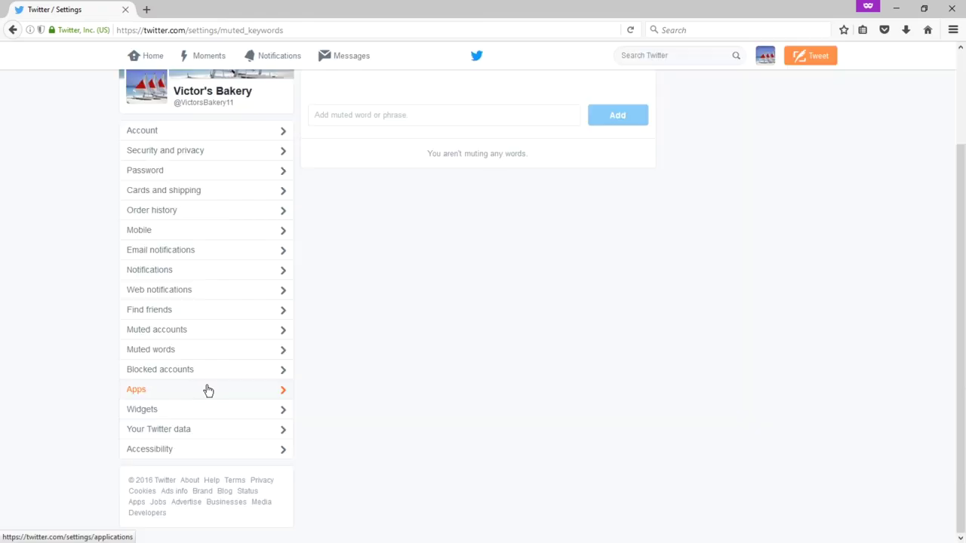
{"action": "left_click", "coordinate": [208, 390]}
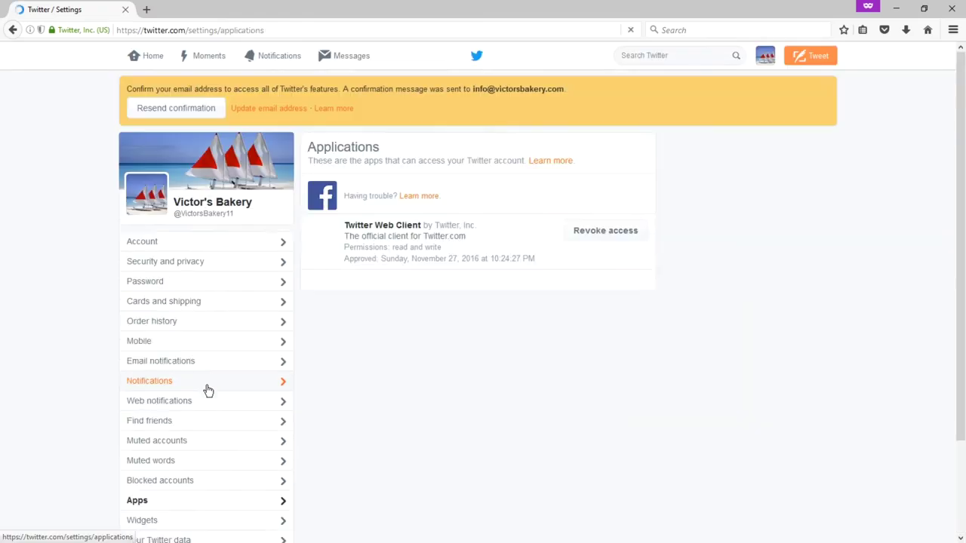
{"action": "scroll", "coordinate": [209, 390], "scroll_direction": "down", "scroll_amount": 2}
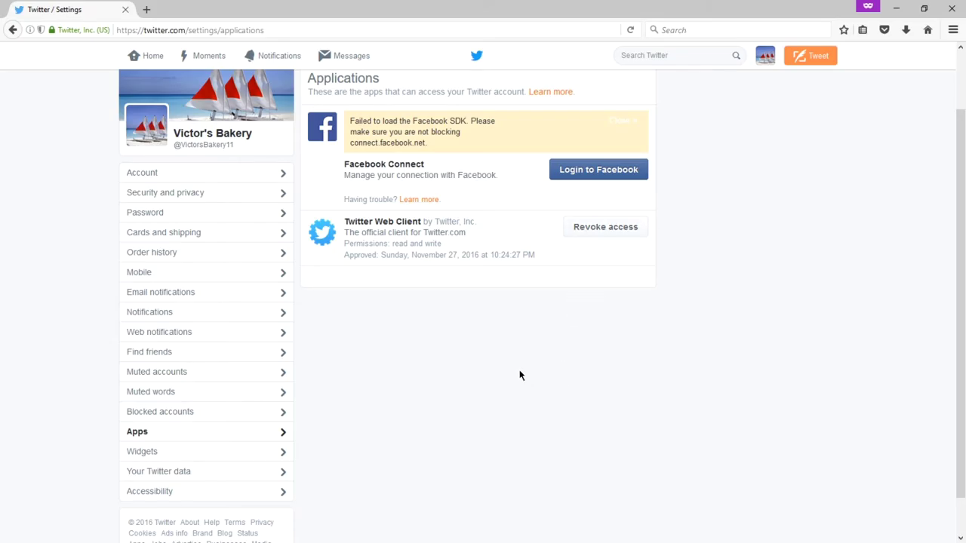
From the Widgets settings, start a new Search widget, look through its configuration and Tweet preview, and cancel it
{"action": "left_click", "coordinate": [172, 455]}
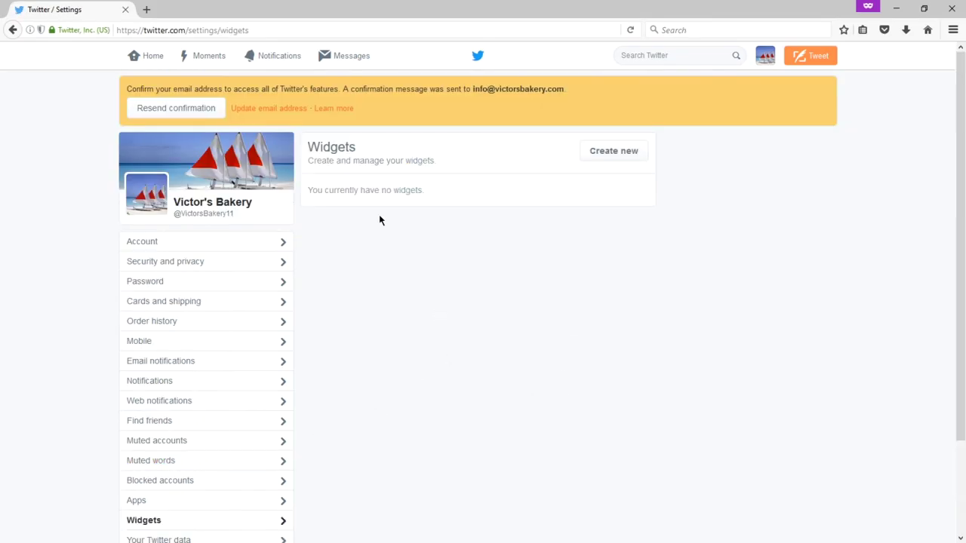
{"action": "left_click", "coordinate": [611, 152]}
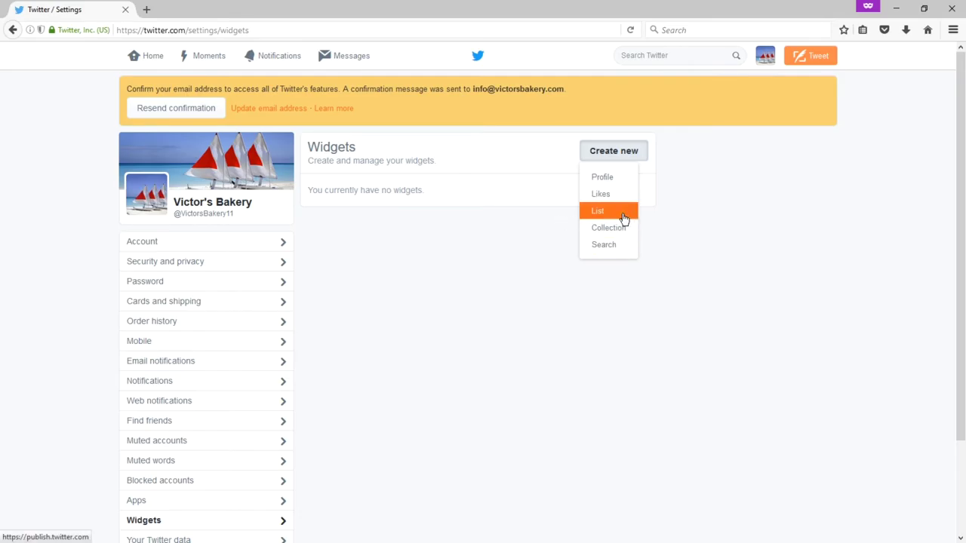
{"action": "left_click", "coordinate": [613, 254]}
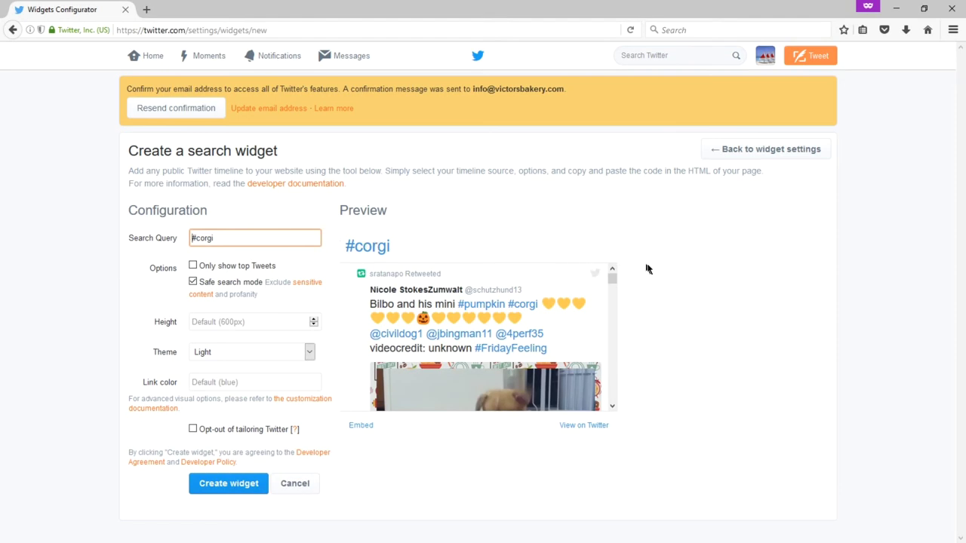
{"action": "scroll", "coordinate": [528, 298], "scroll_direction": "down", "scroll_amount": 5}
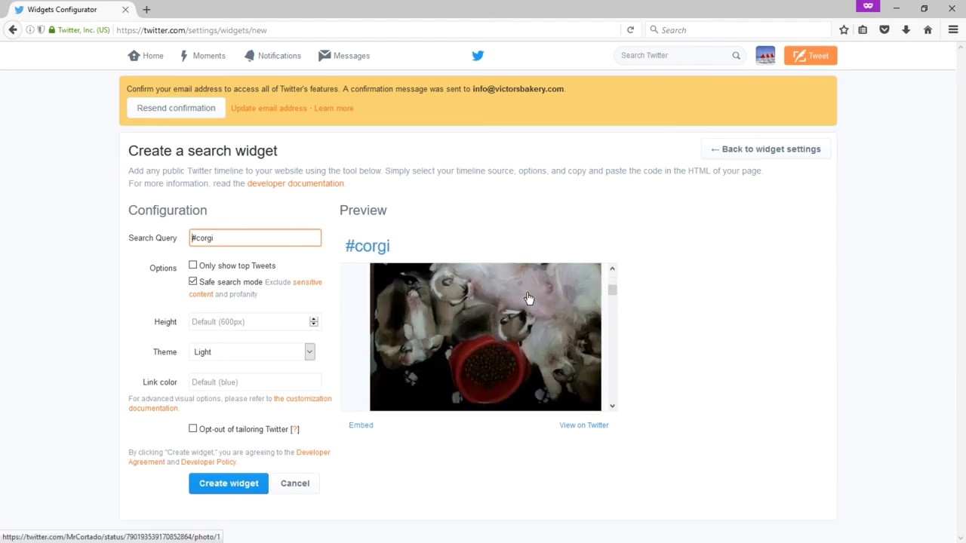
{"action": "scroll", "coordinate": [529, 298], "scroll_direction": "down", "scroll_amount": 5}
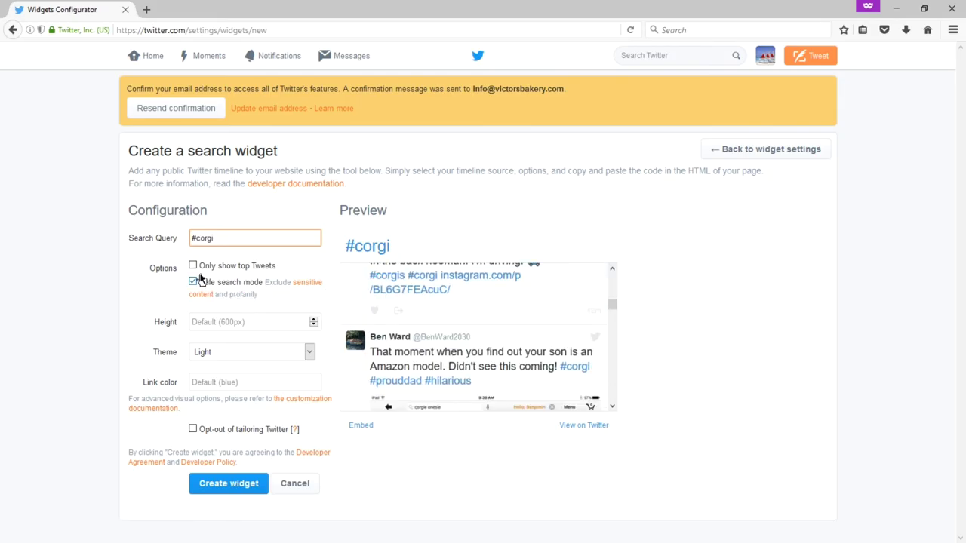
{"action": "left_click", "coordinate": [294, 483]}
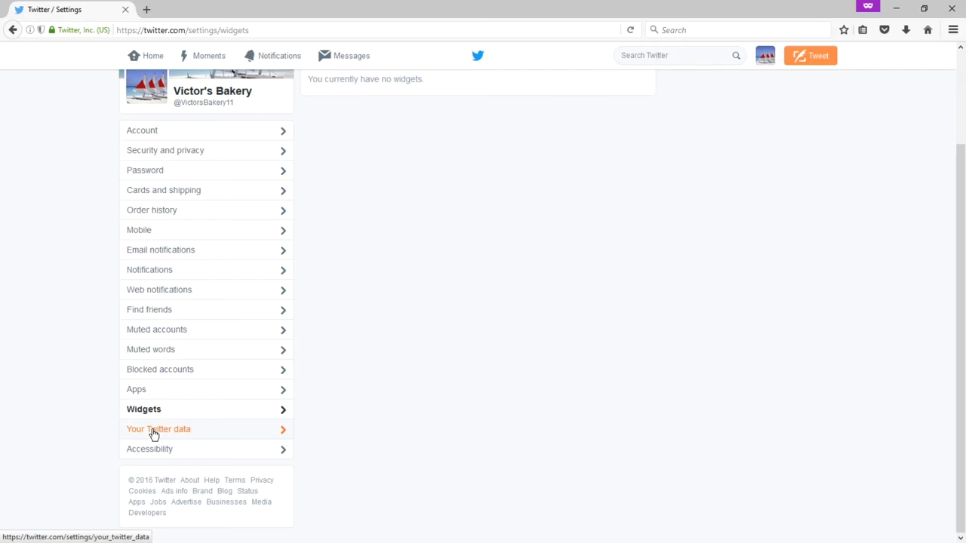
Open the Accessibility settings, enable "Compose image descriptions" and save the changes
{"action": "left_click", "coordinate": [187, 455]}
{"action": "scroll", "coordinate": [528, 377], "scroll_direction": "down", "scroll_amount": 3}
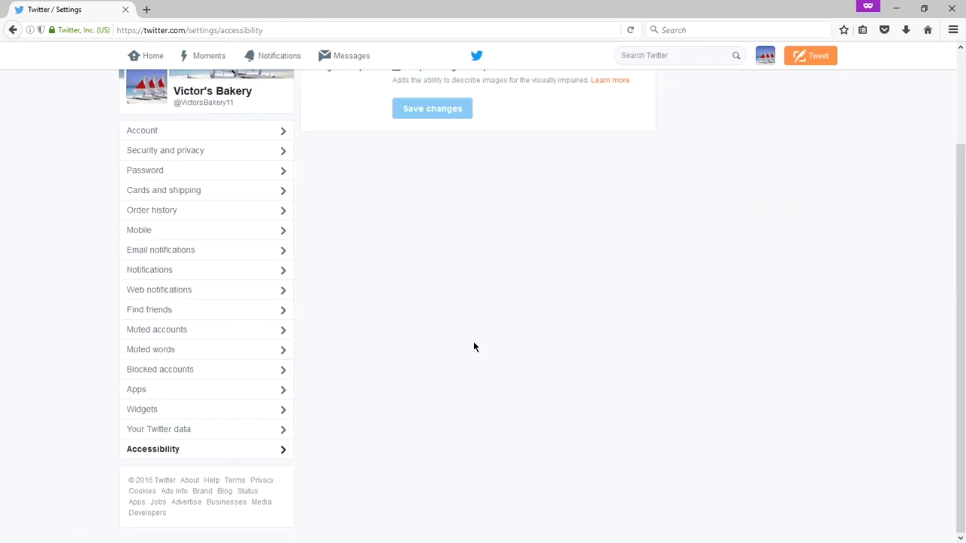
{"action": "scroll", "coordinate": [474, 347], "scroll_direction": "up", "scroll_amount": 3}
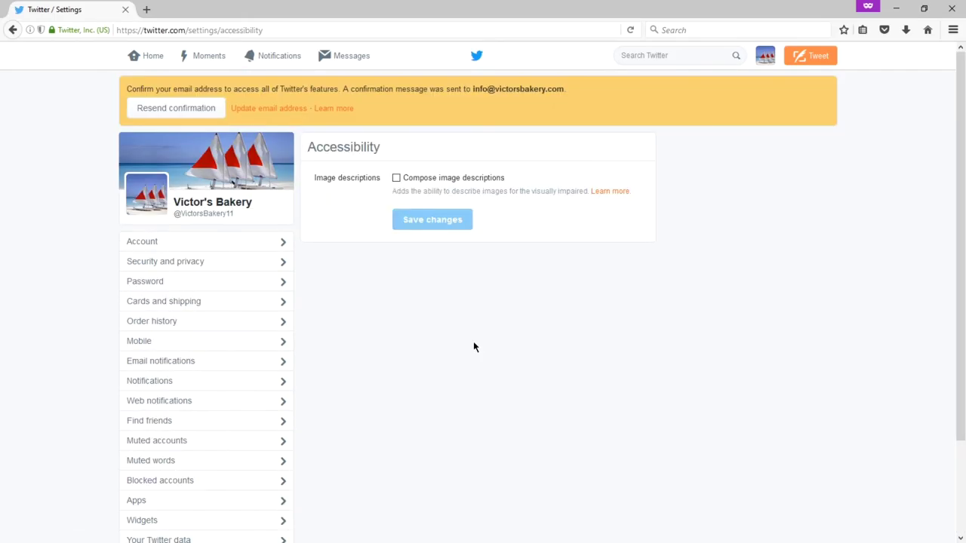
{"action": "scroll", "coordinate": [473, 347], "scroll_direction": "down", "scroll_amount": 3}
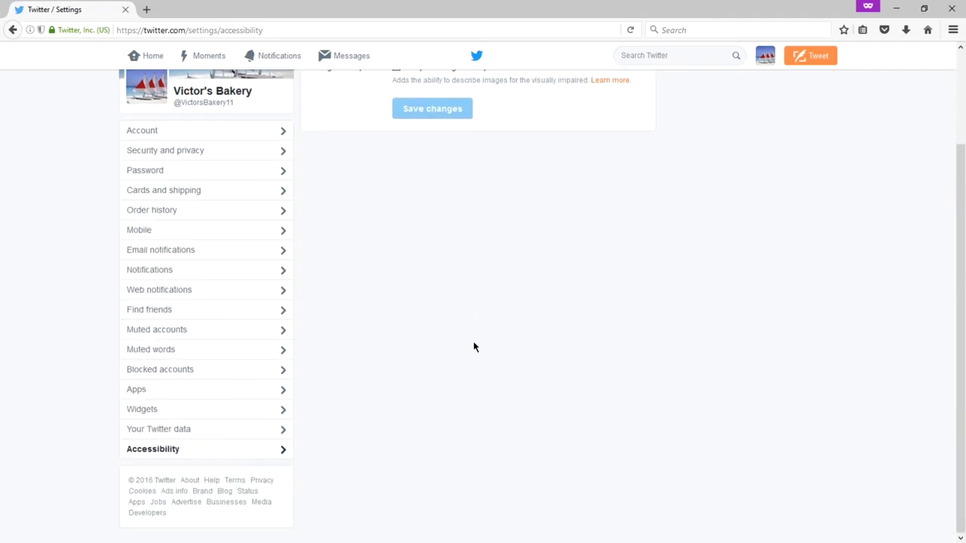
{"action": "scroll", "coordinate": [474, 347], "scroll_direction": "up", "scroll_amount": 3}
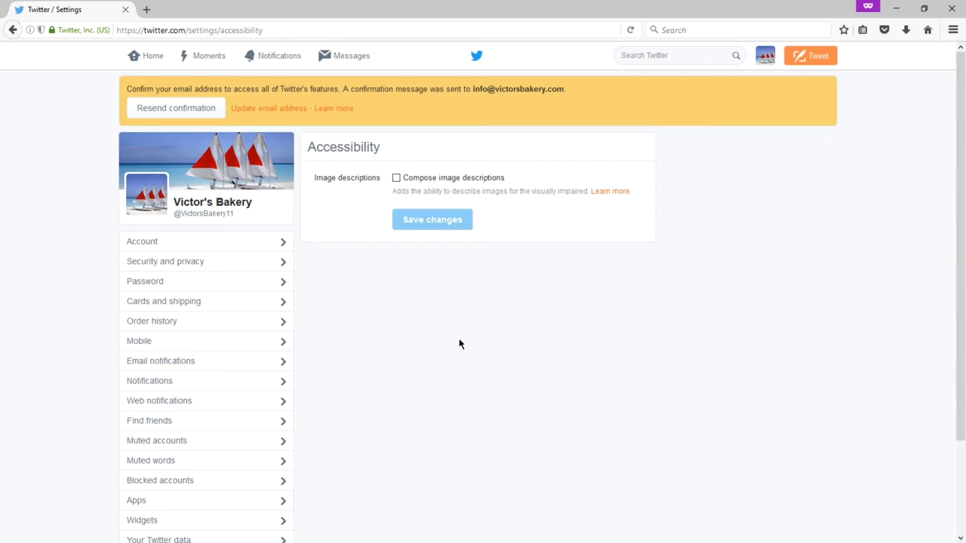
{"action": "scroll", "coordinate": [442, 317], "scroll_direction": "down", "scroll_amount": 3}
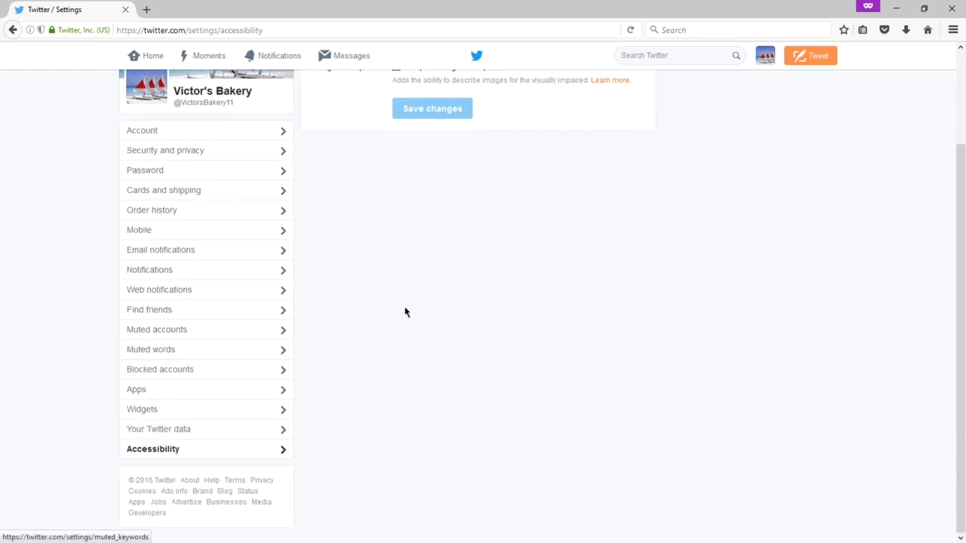
{"action": "scroll", "coordinate": [423, 302], "scroll_direction": "up", "scroll_amount": 3}
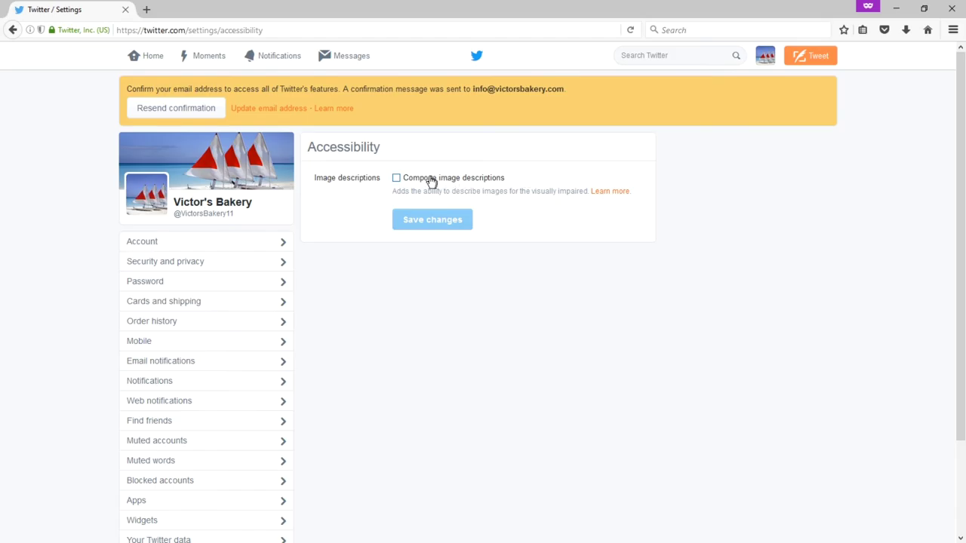
{"action": "left_click", "coordinate": [397, 180]}
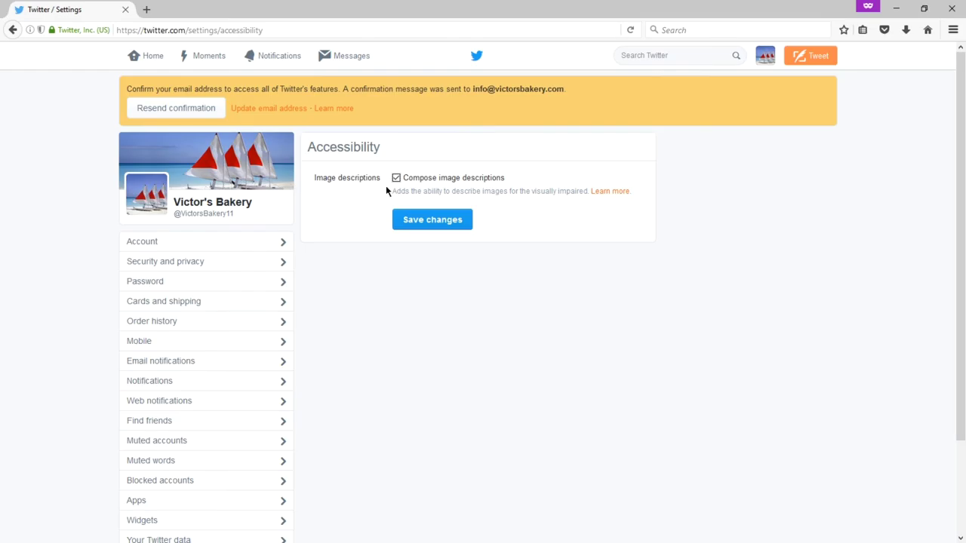
{"action": "left_click", "coordinate": [412, 219]}
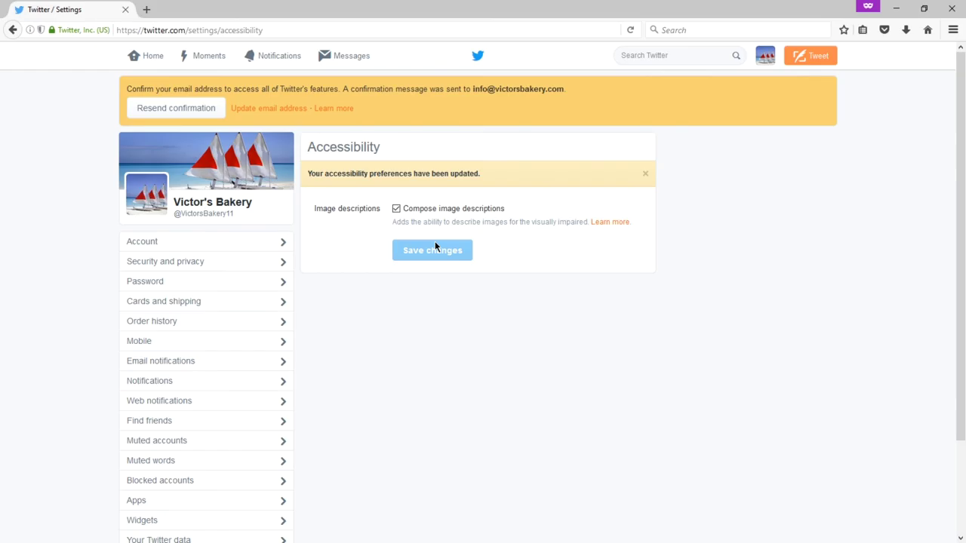
{"action": "scroll", "coordinate": [434, 245], "scroll_direction": "down", "scroll_amount": 3}
{"action": "scroll", "coordinate": [435, 244], "scroll_direction": "up", "scroll_amount": 3}
{"action": "scroll", "coordinate": [201, 298], "scroll_direction": "down", "scroll_amount": 3}
{"action": "scroll", "coordinate": [200, 297], "scroll_direction": "up", "scroll_amount": 2}
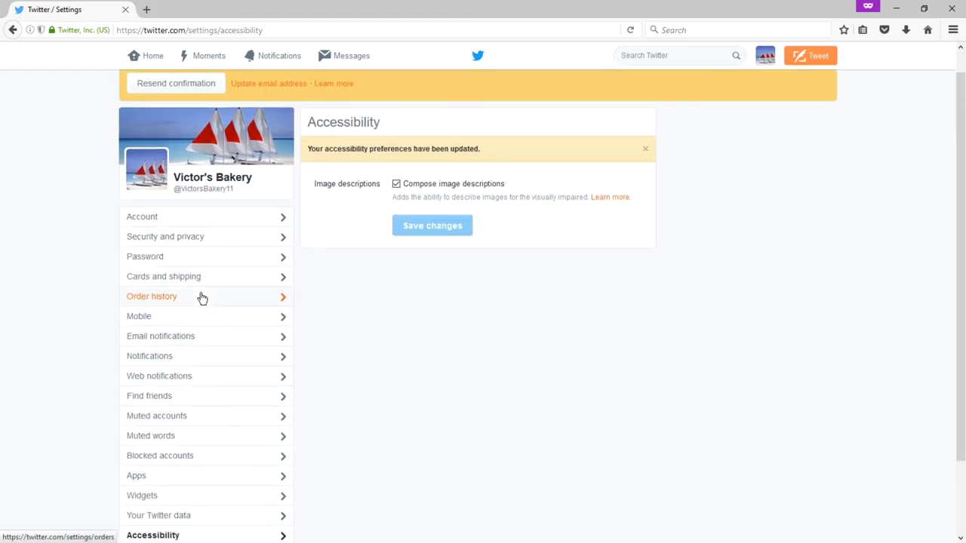
{"action": "scroll", "coordinate": [200, 297], "scroll_direction": "up", "scroll_amount": 1}
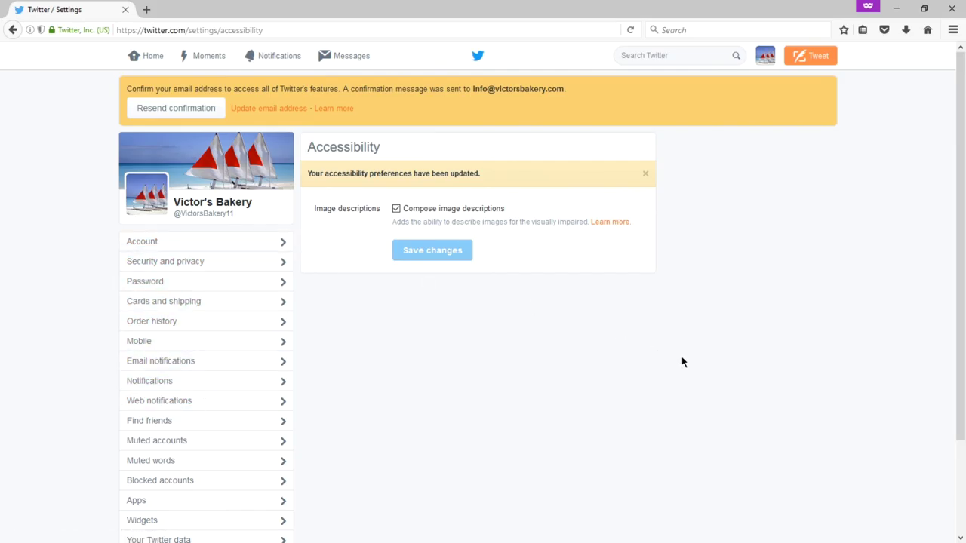
Look at the new Tweet composer, close it without writing anything, and go to the Home page
{"action": "left_click", "coordinate": [812, 61]}
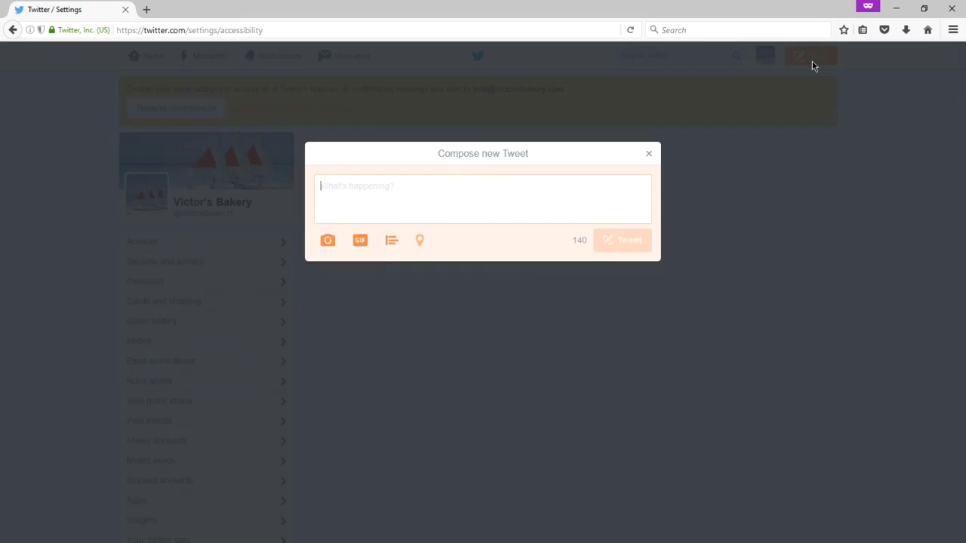
{"action": "left_click", "coordinate": [647, 154]}
{"action": "left_click", "coordinate": [147, 65]}
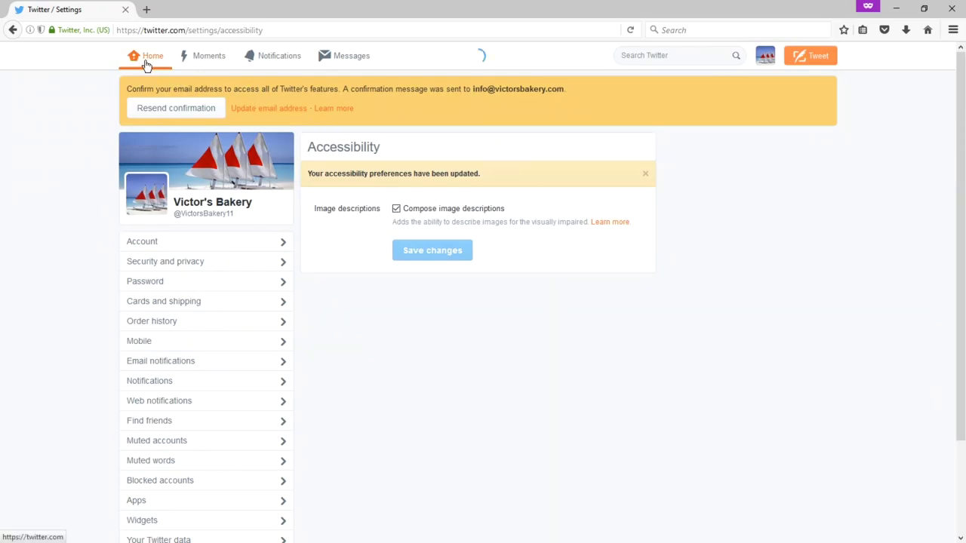